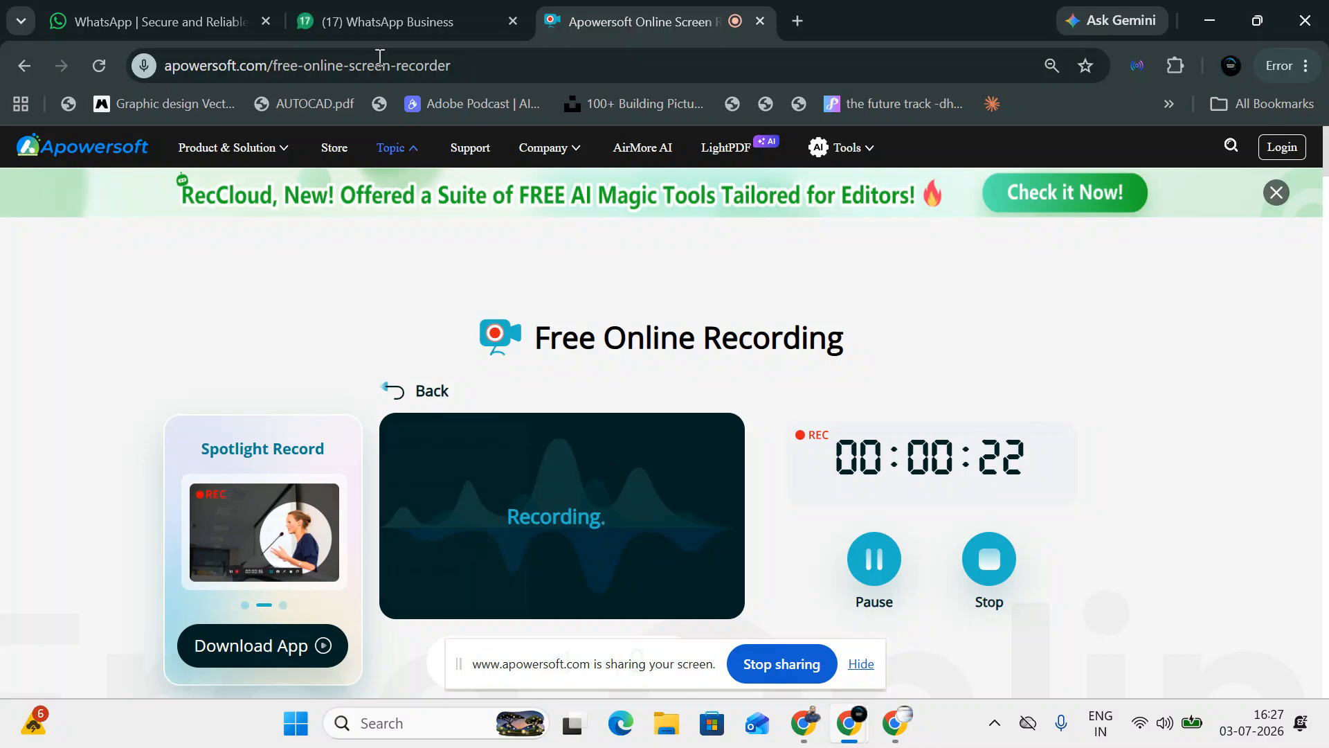
- Open the Xmind website in a new browser tab and go to the recent mind maps
click(797, 18)
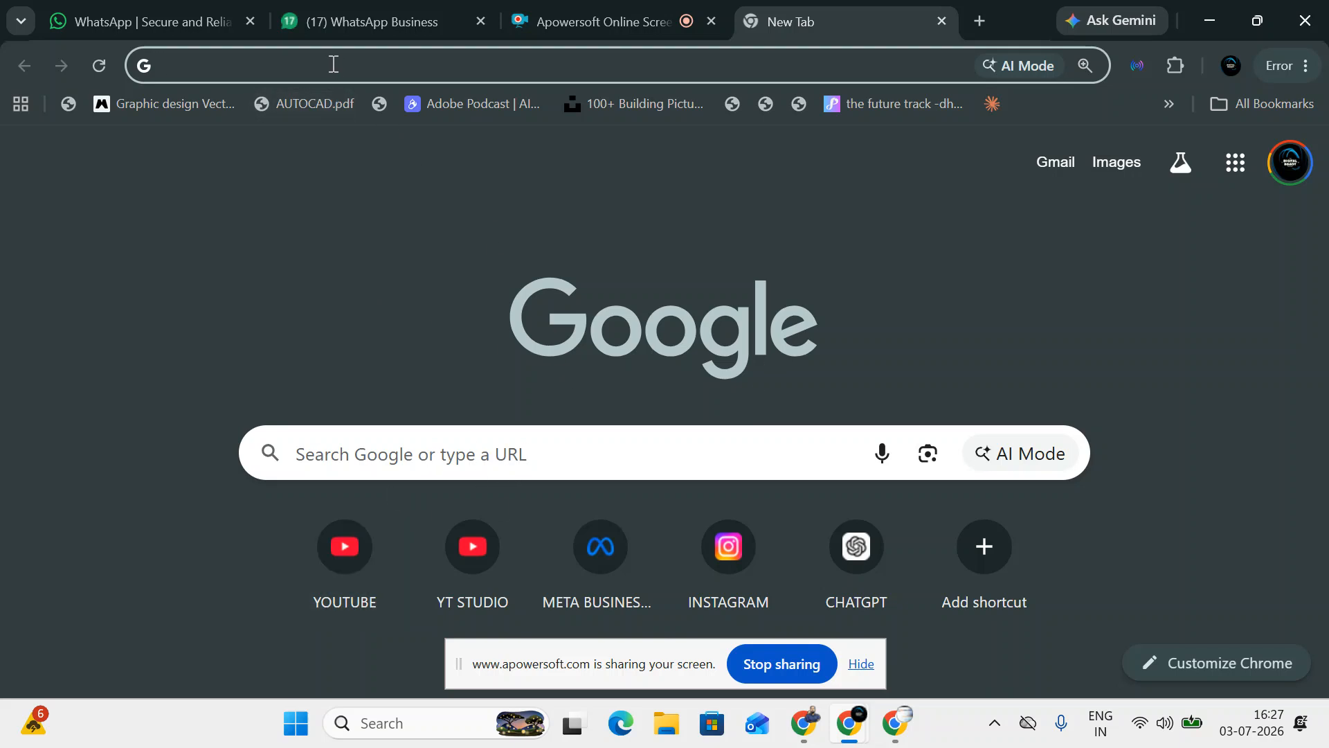
text(xmind)
key(Return)
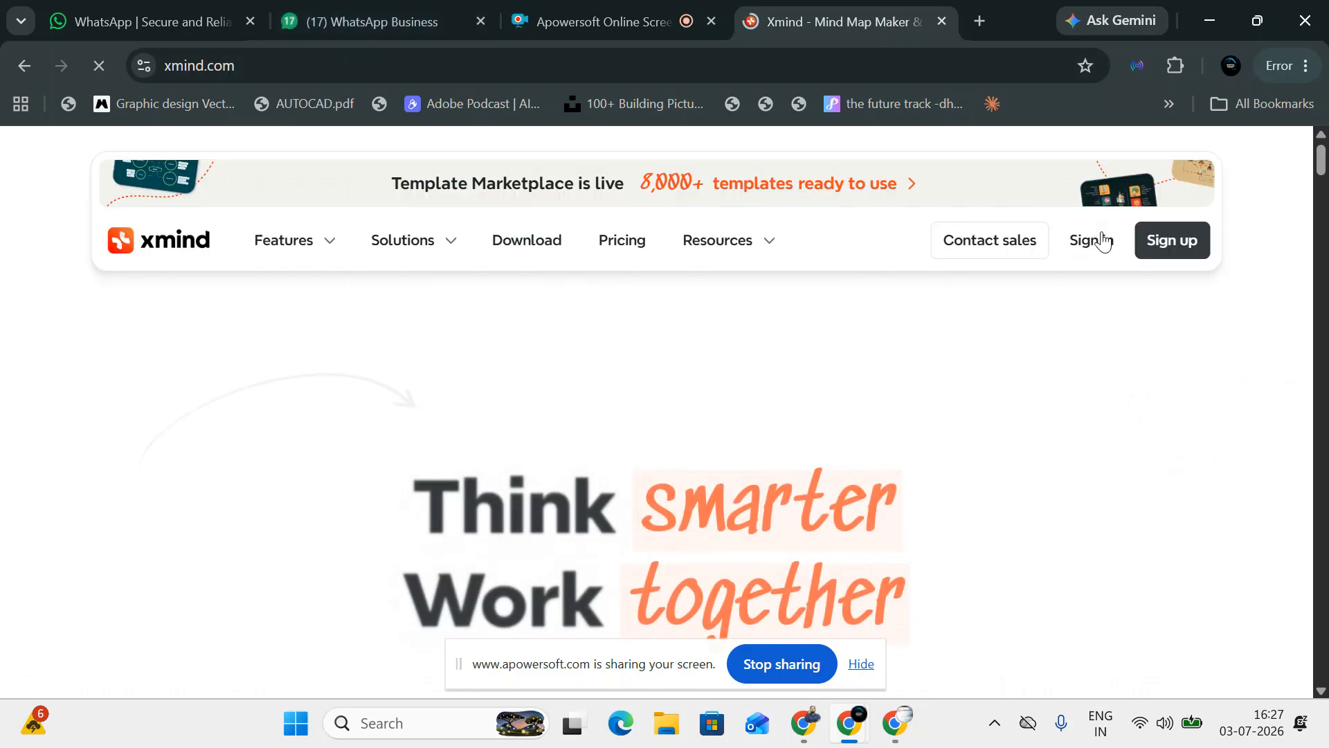
click(946, 275)
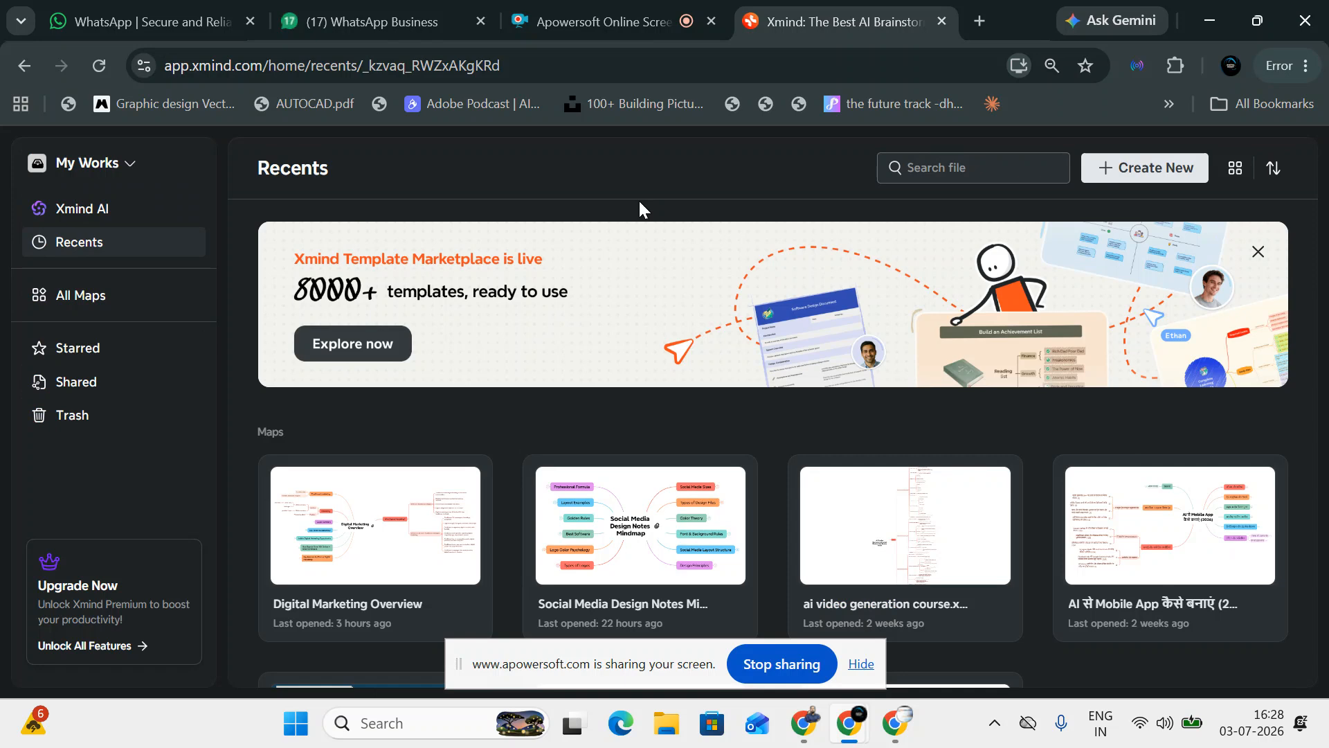
- Calculate 2026 minus 1968 in Calculator, closing it when done
key(super+r)
text(calc)
key(Return)
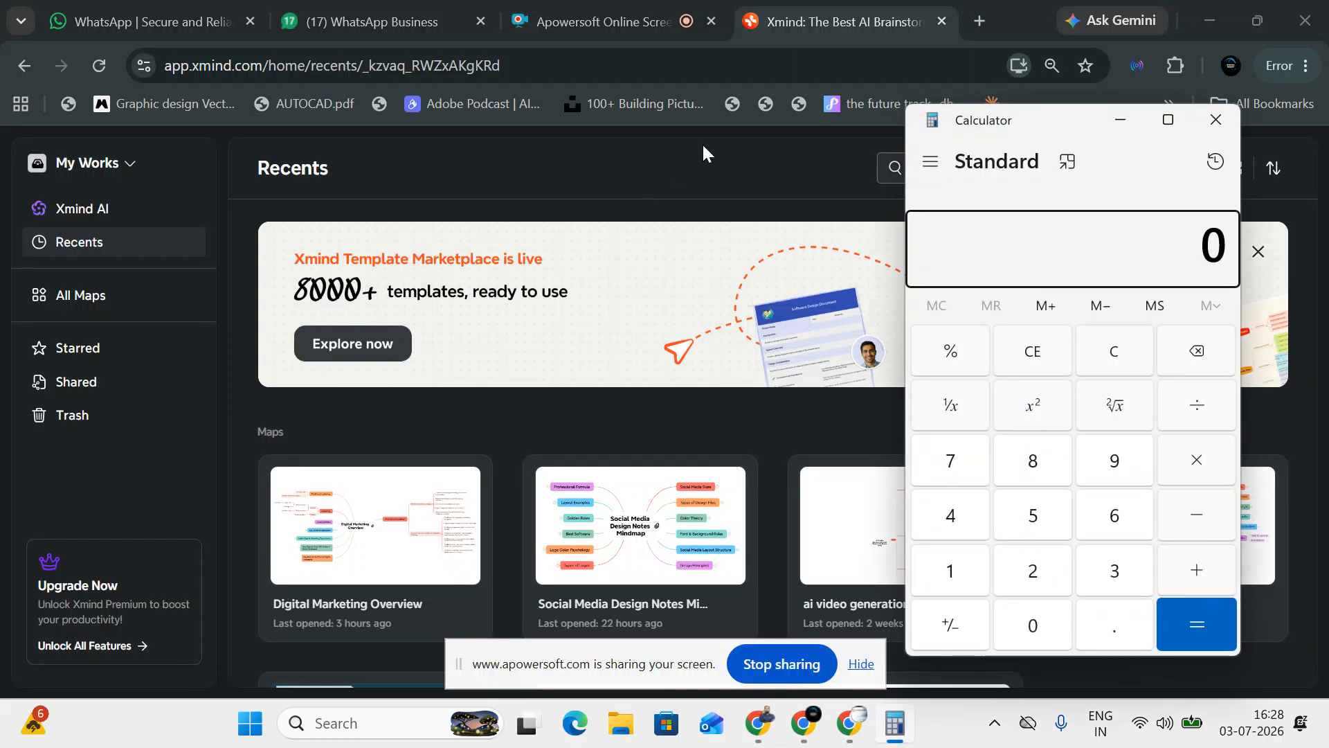
text(2026)
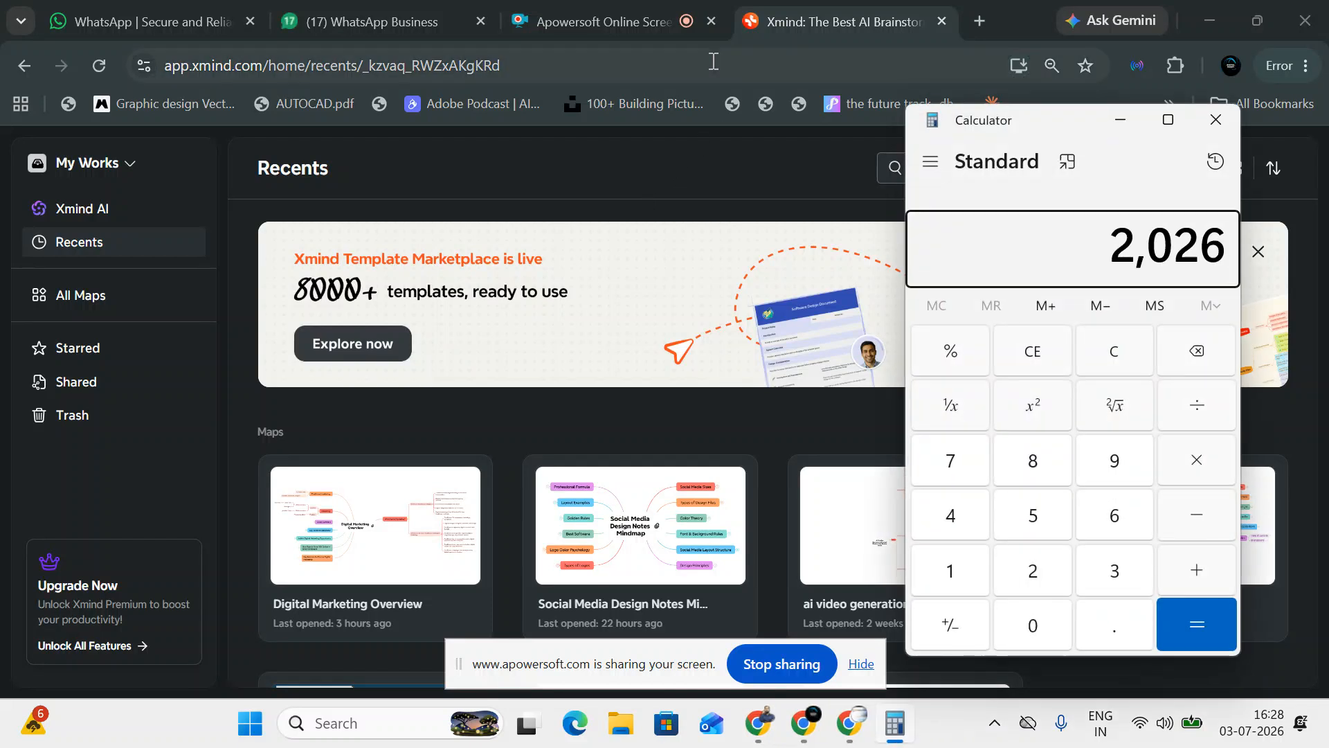
text(-1968)
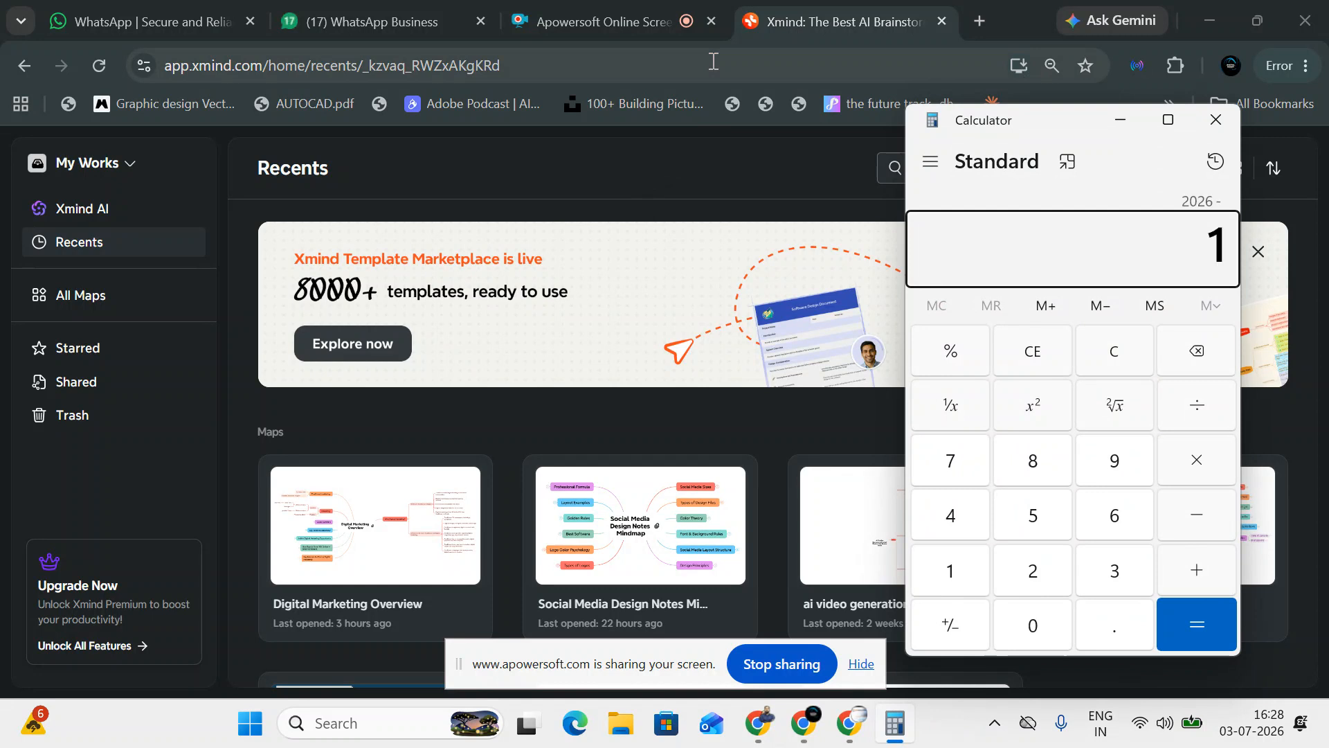
key(Return)
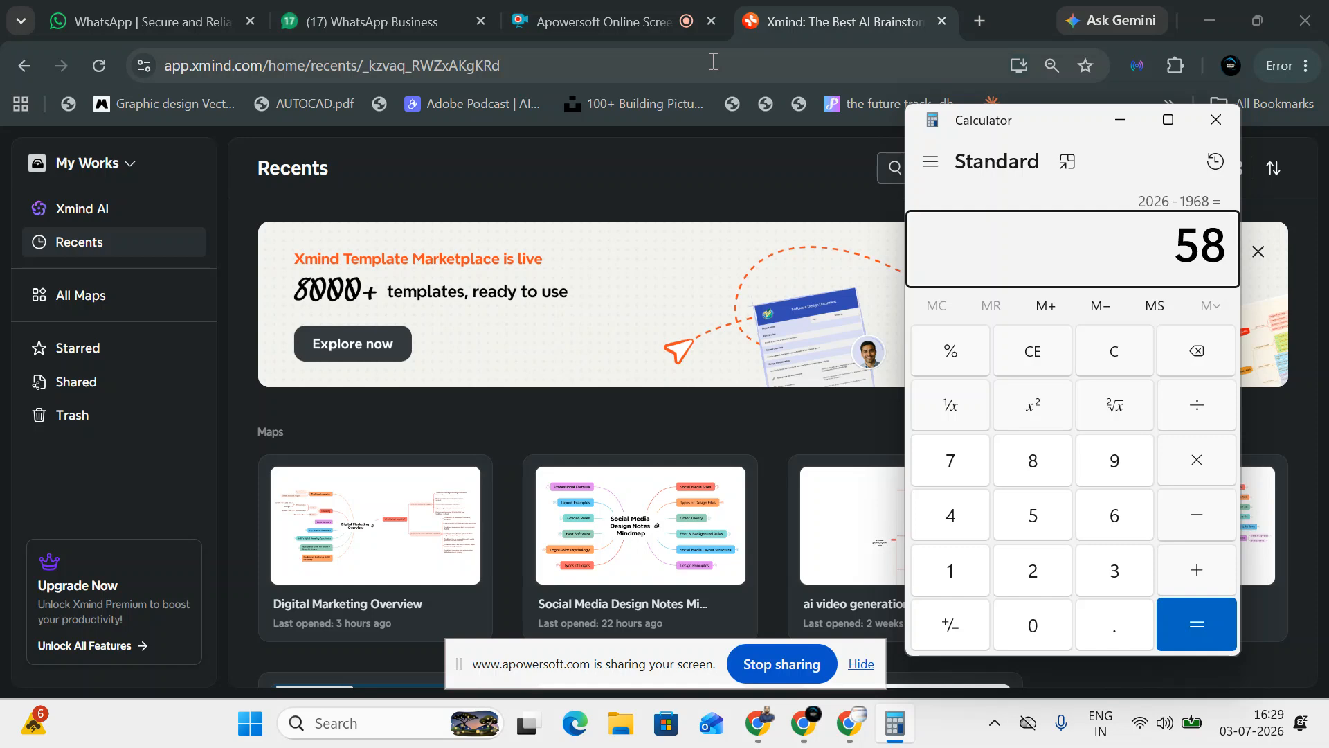
click(1222, 118)
- Switch to WhatsApp Business and view the CNM Resellers Network and Jharkhand Bijli Vitran Nigam Limited chats
click(600, 24)
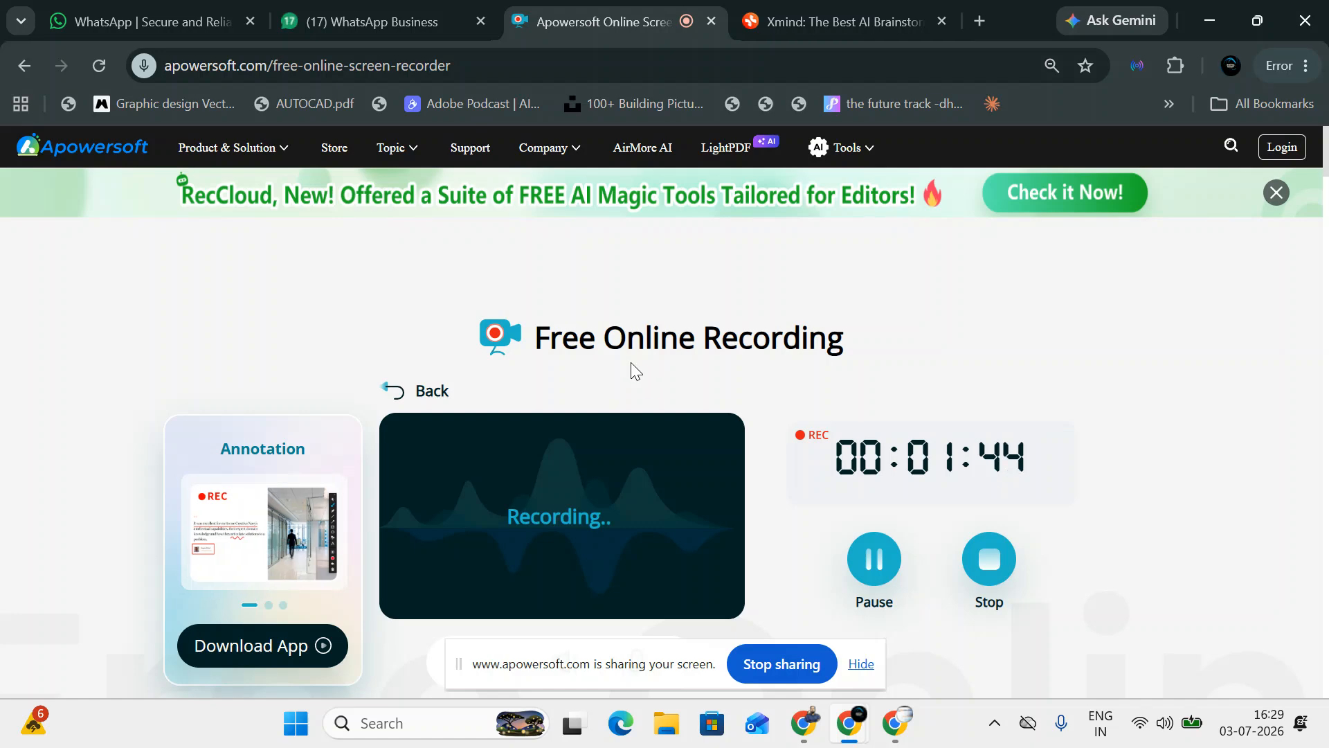
click(397, 8)
scroll(268, 510, down, 3)
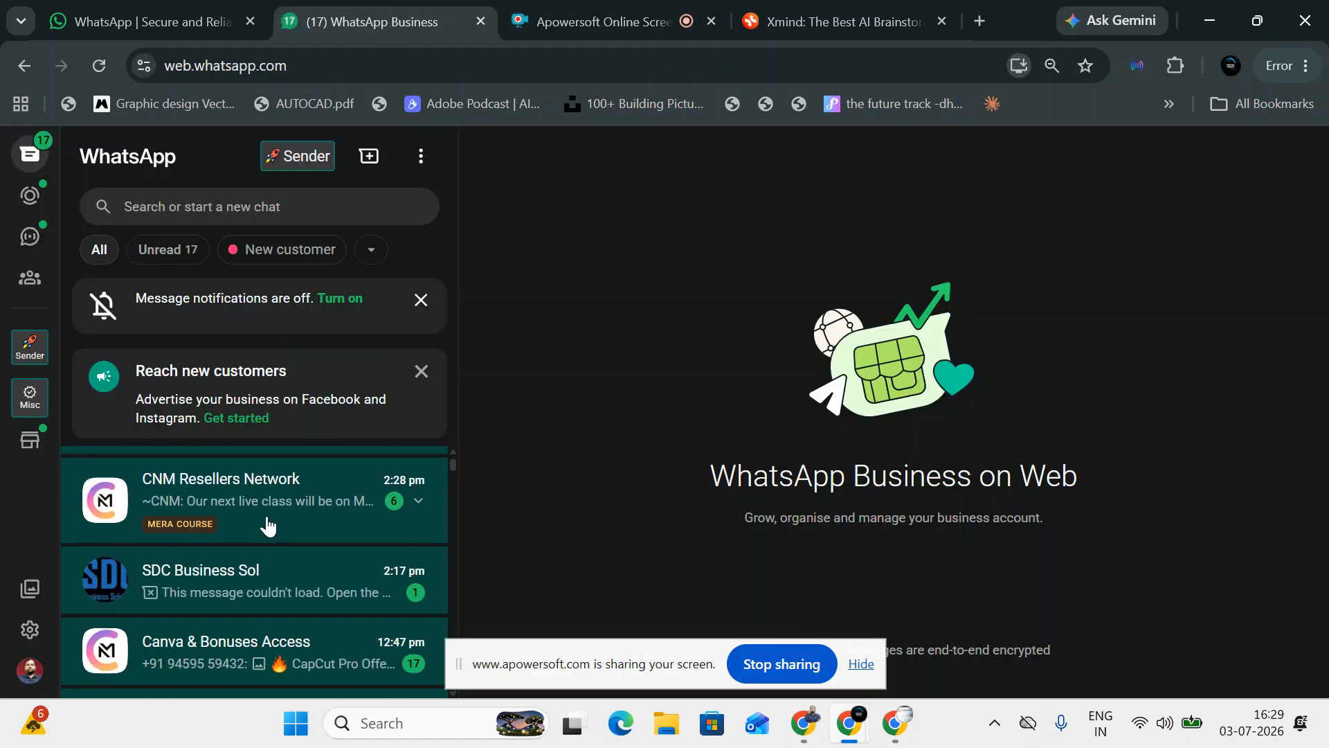
click(312, 515)
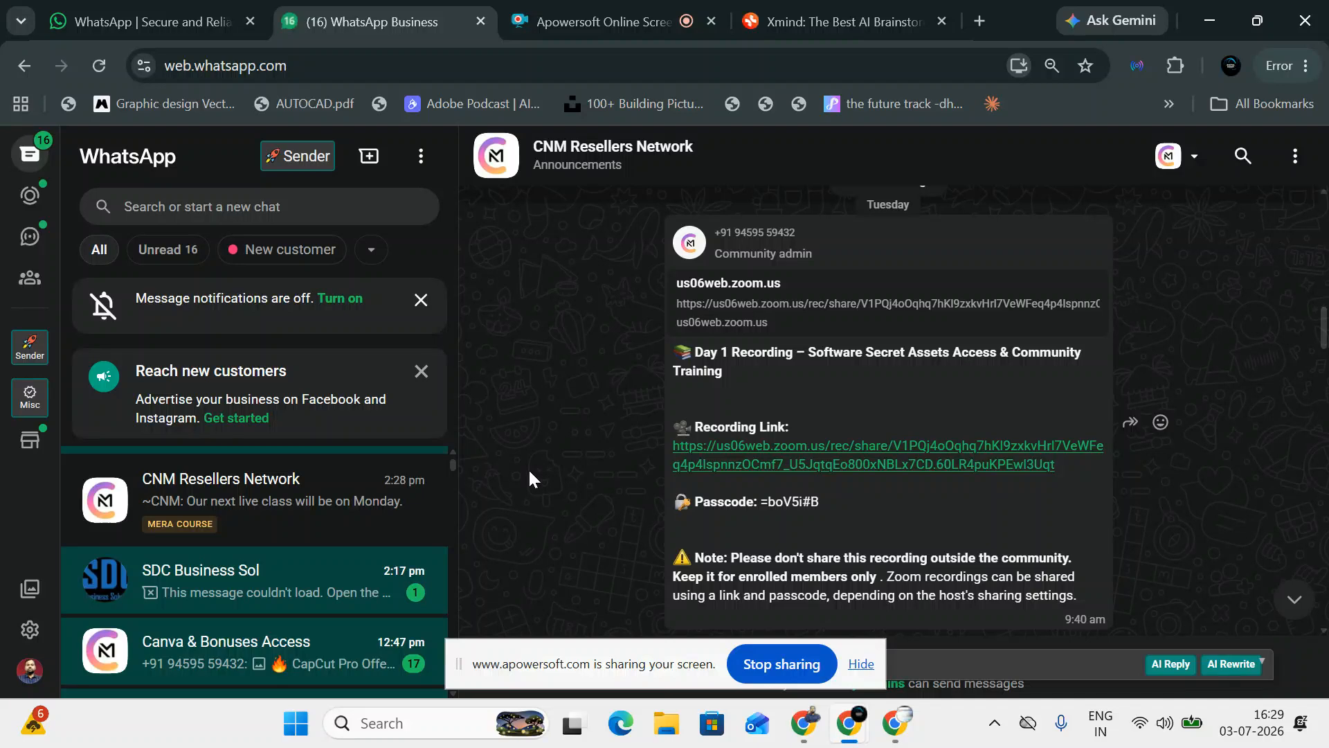
scroll(587, 492, down, 5)
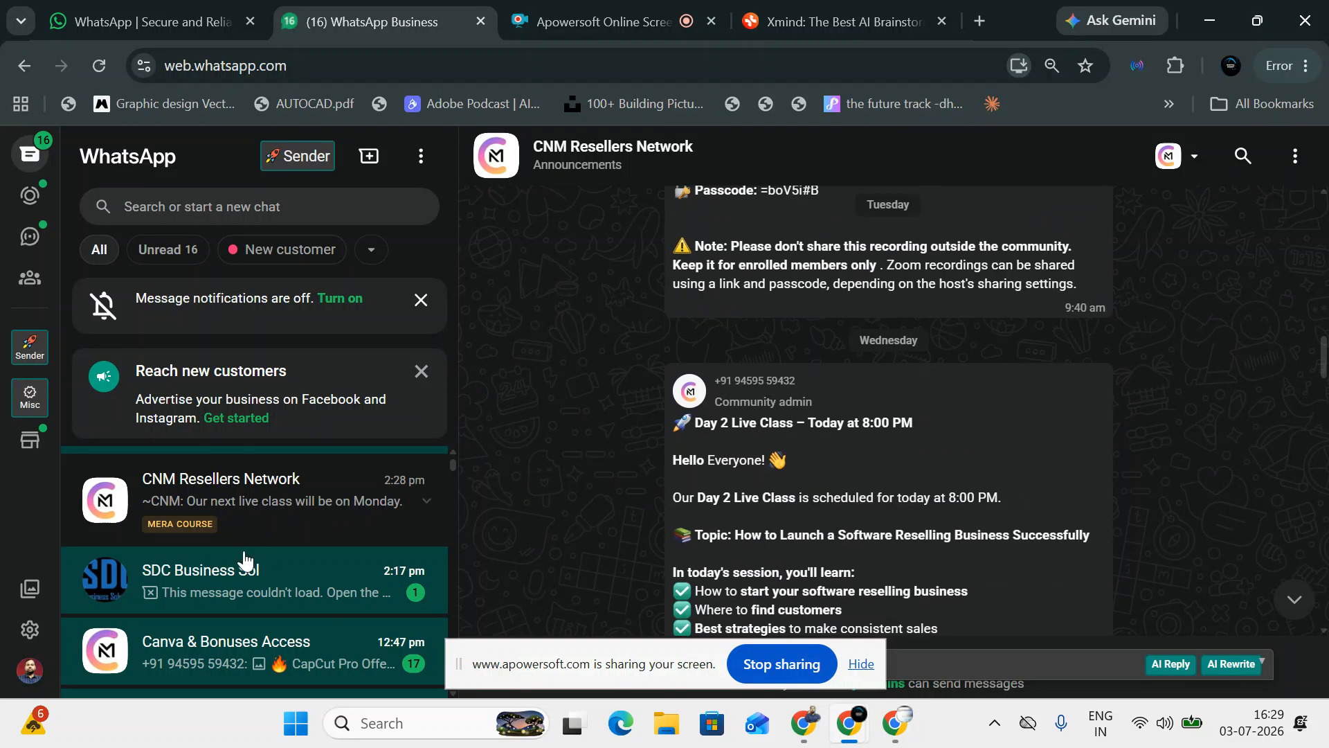
scroll(246, 558, down, 3)
scroll(252, 595, down, 3)
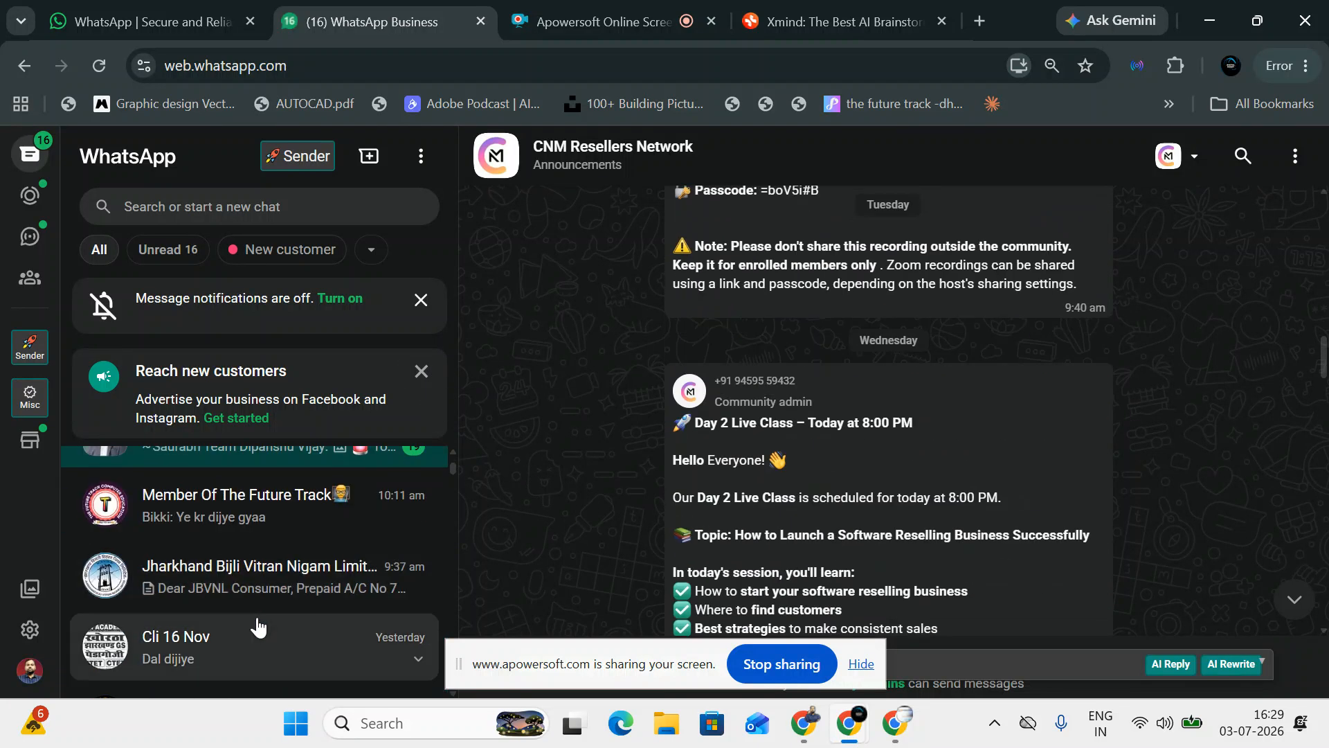
click(277, 580)
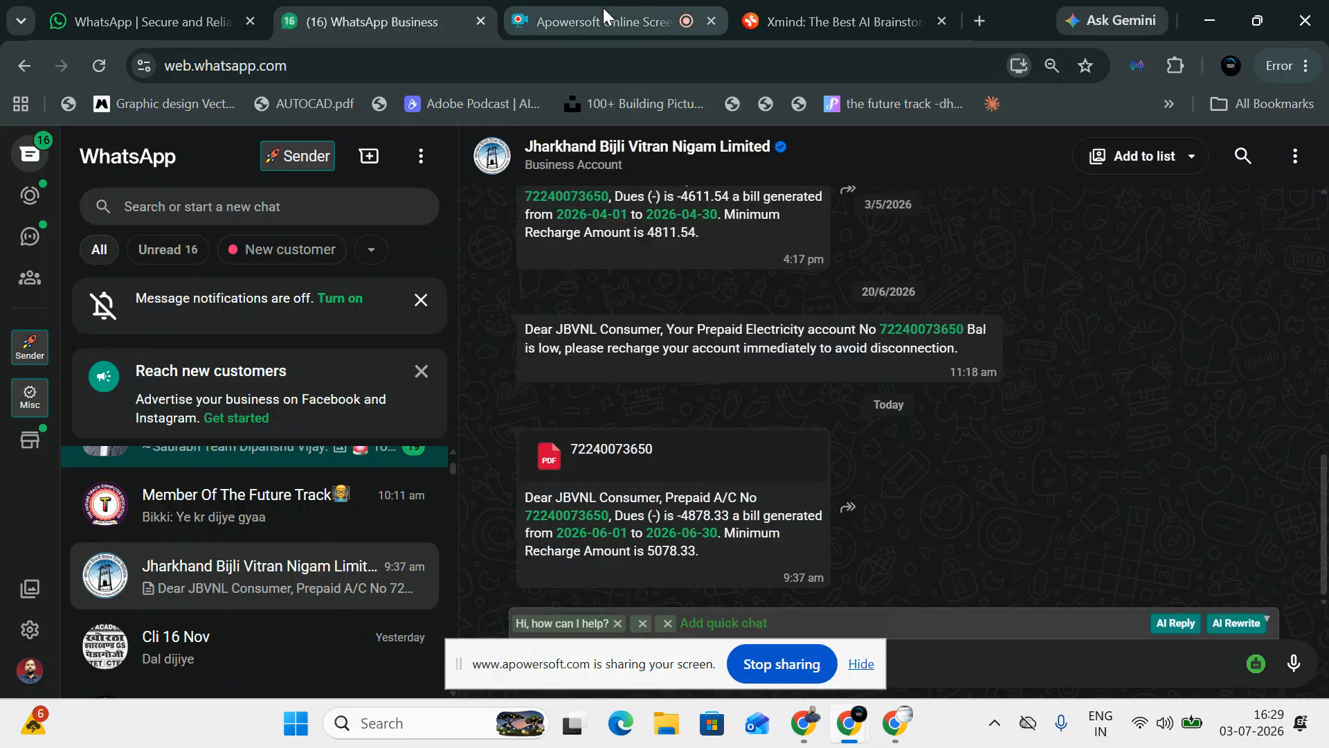
- Launch TallyPrime in Educational Mode, hide the screen-sharing notice and dismiss the TallyVault password request
click(443, 729)
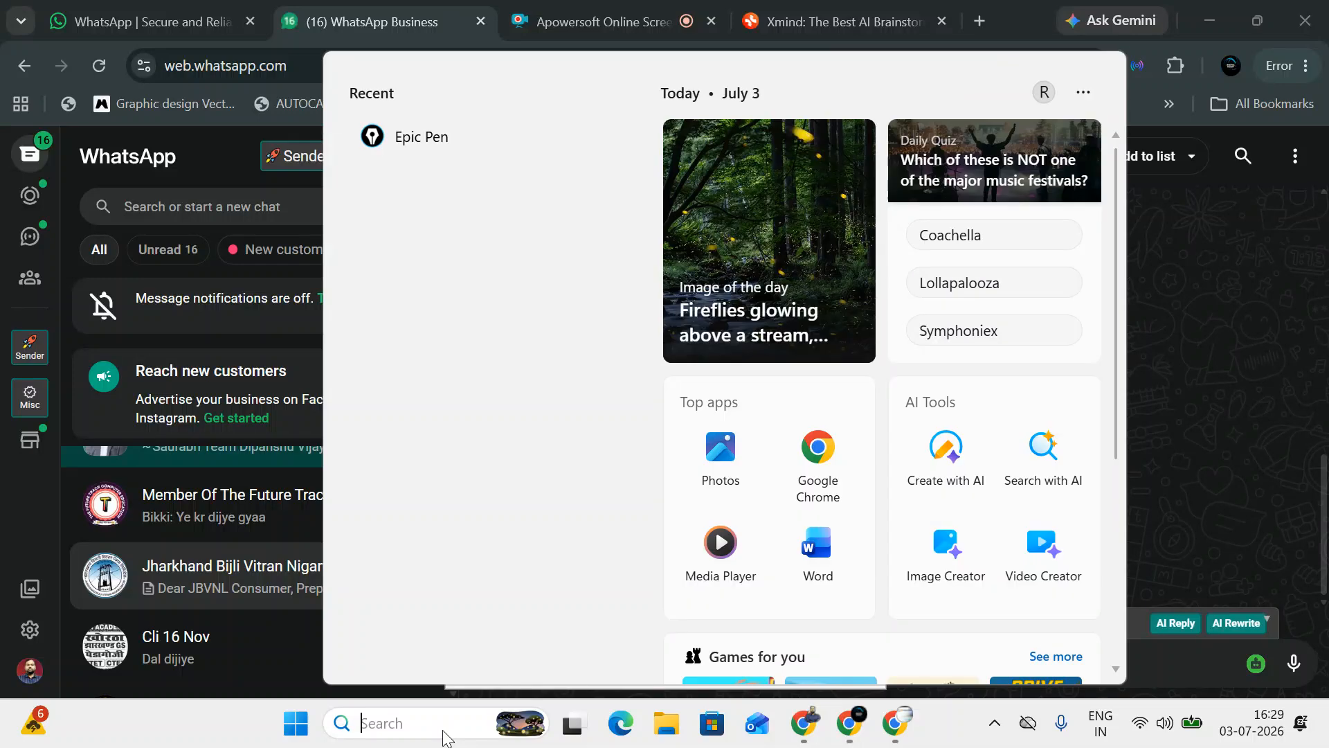
text(tally)
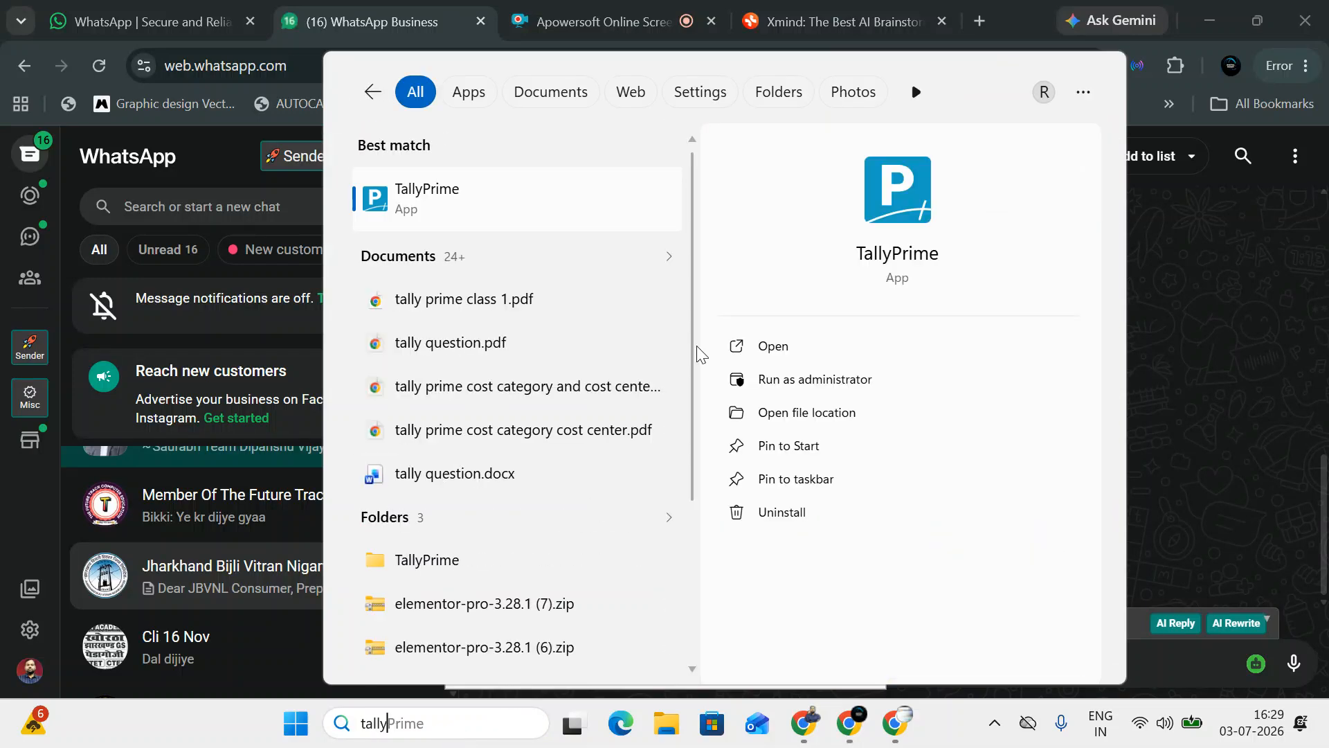
click(881, 185)
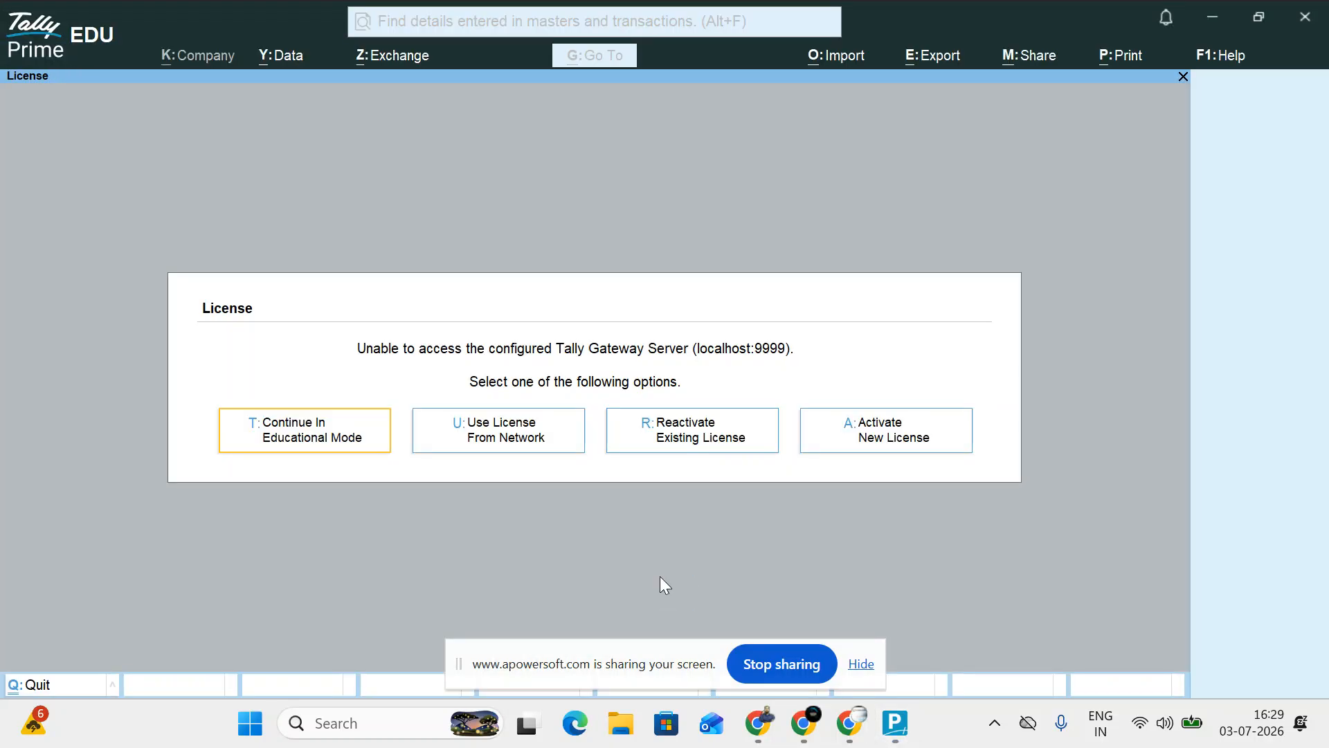
click(378, 435)
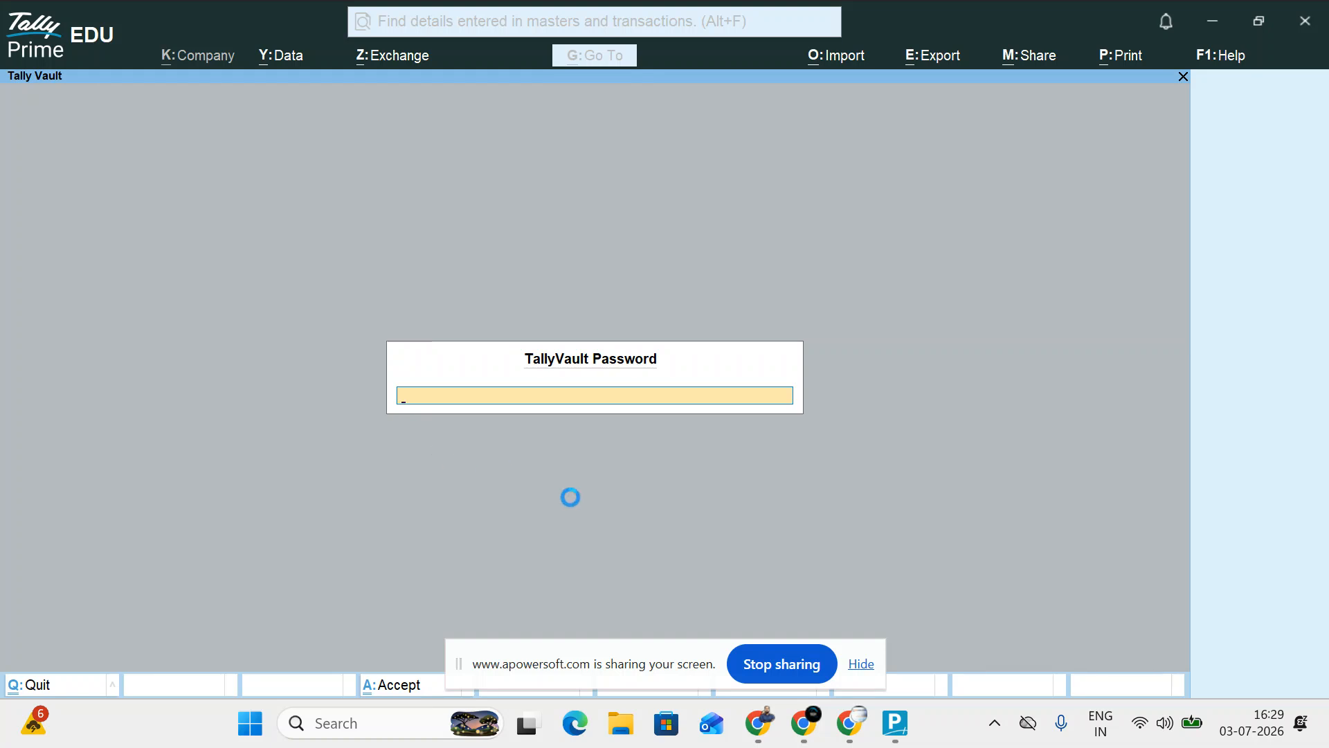
click(858, 664)
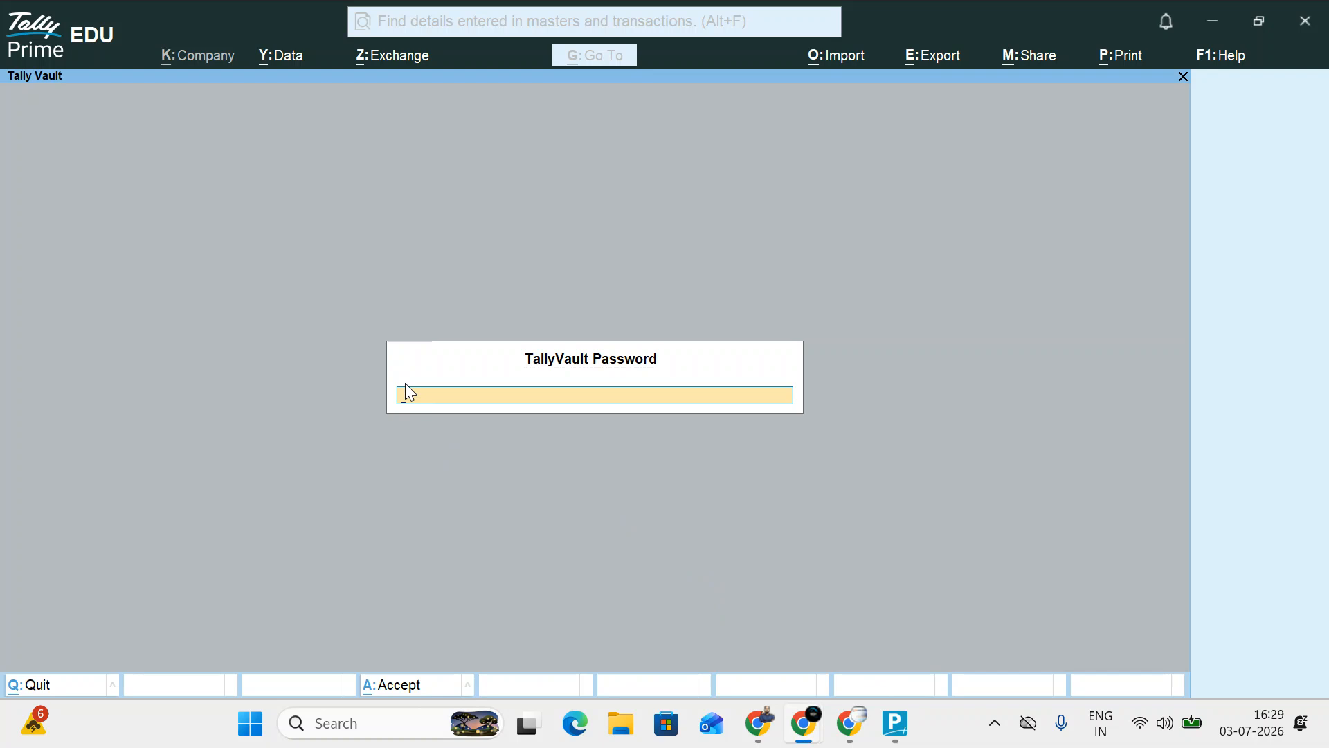
key(Escape)
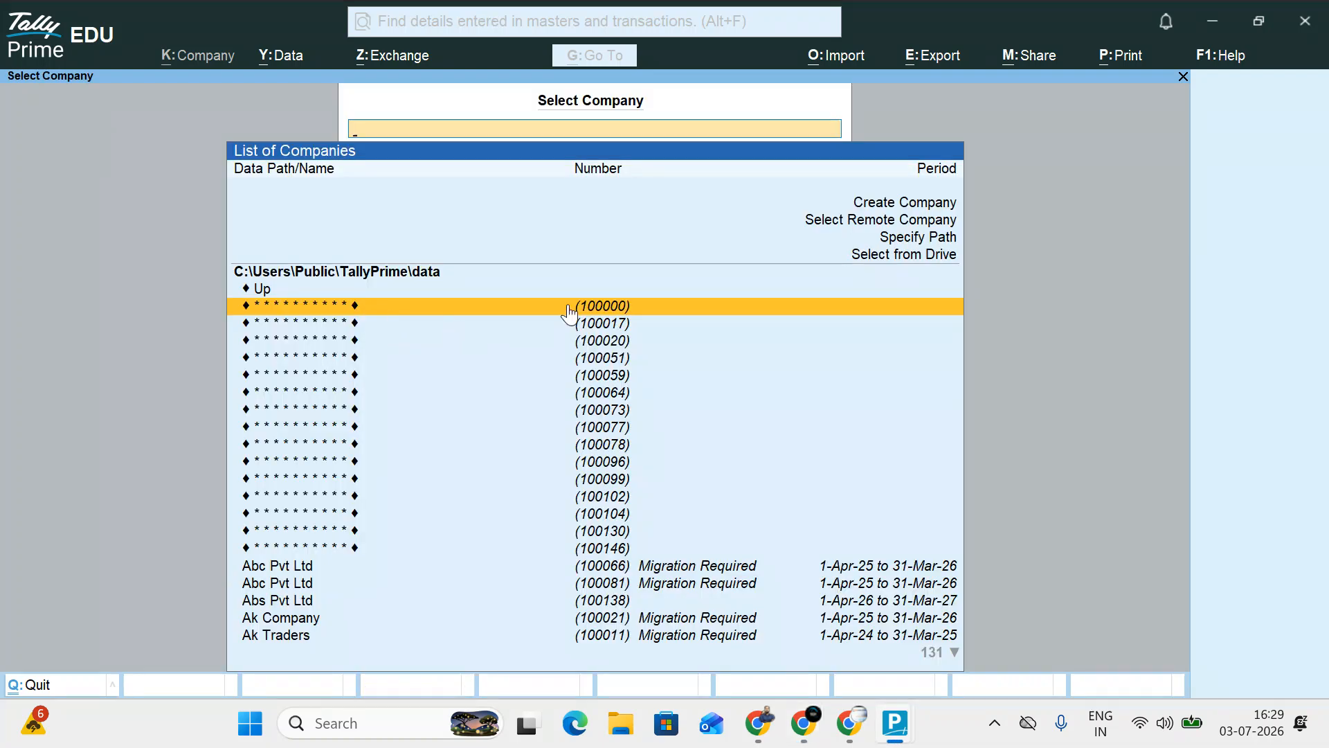
- Create a company named "Profit and Losss" with the default details and accept its default features
click(870, 208)
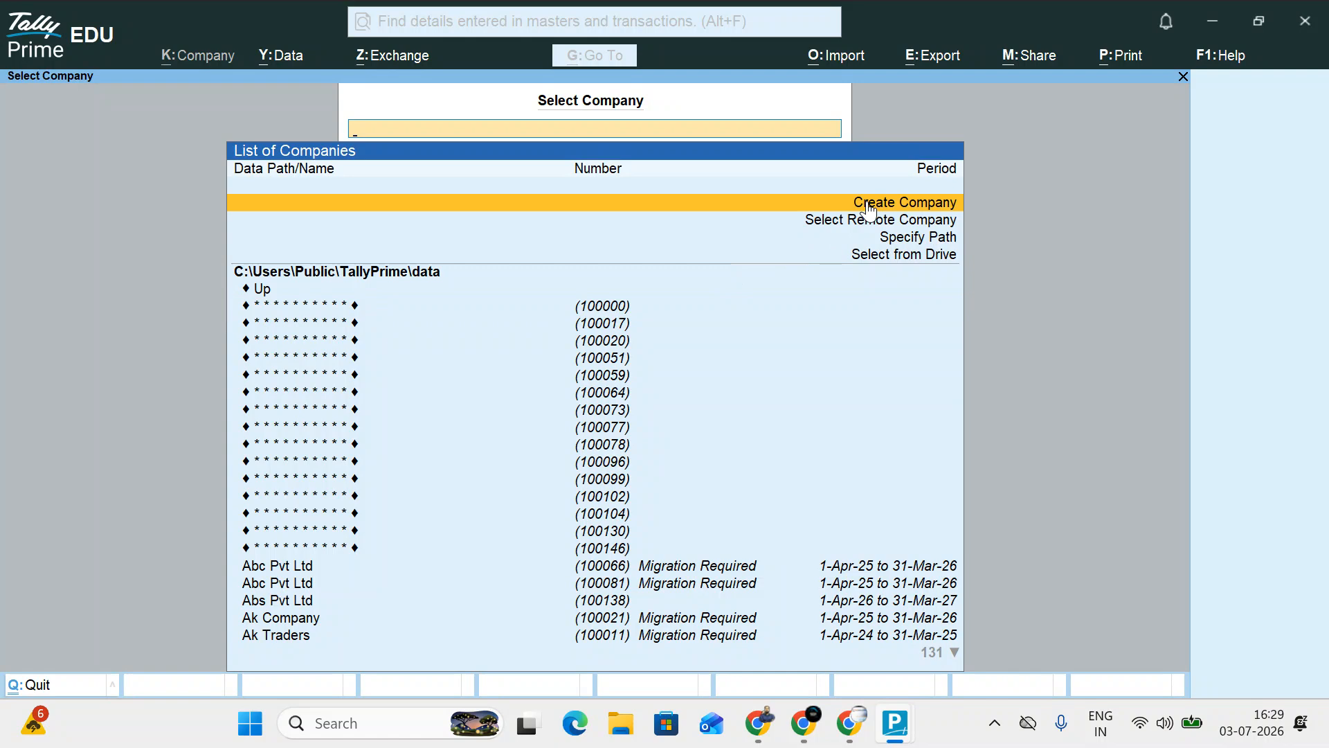
click(870, 207)
text(Profit and Losss)
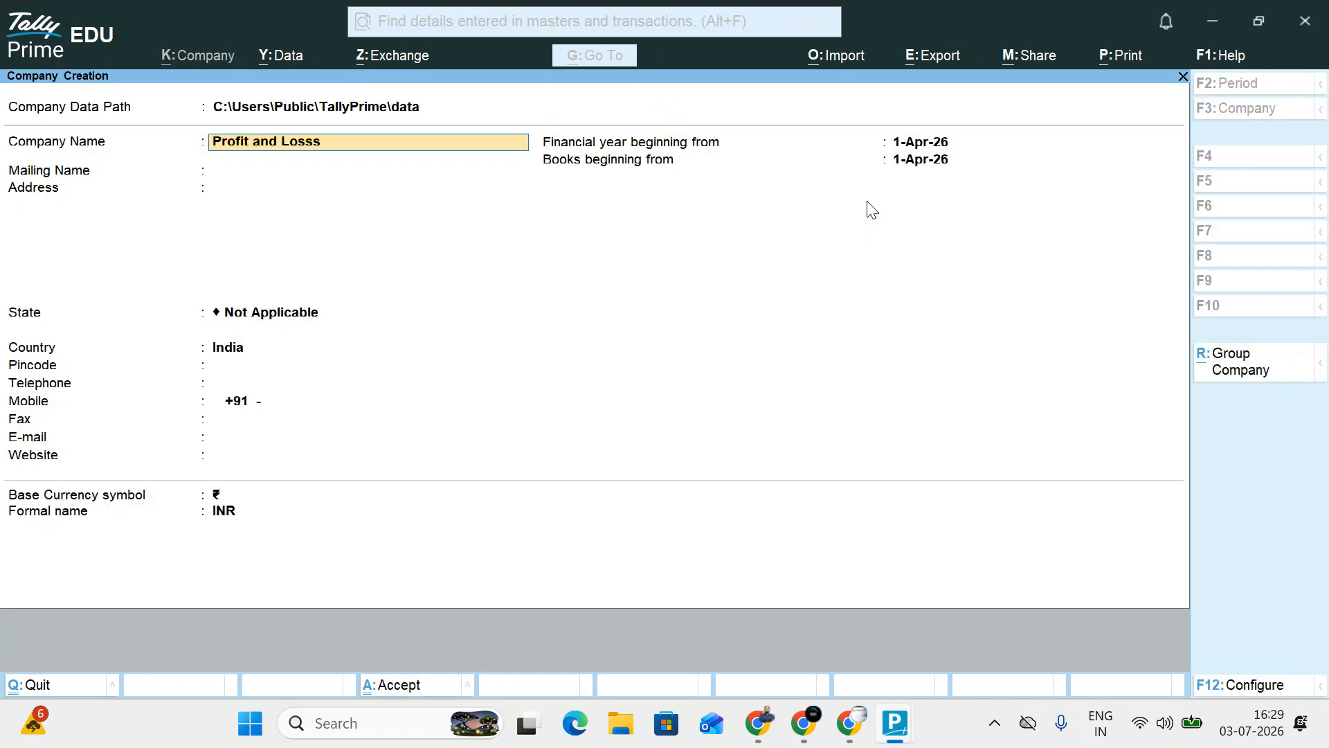
key(Return)
key(Return)
key(Return)
key(Return)
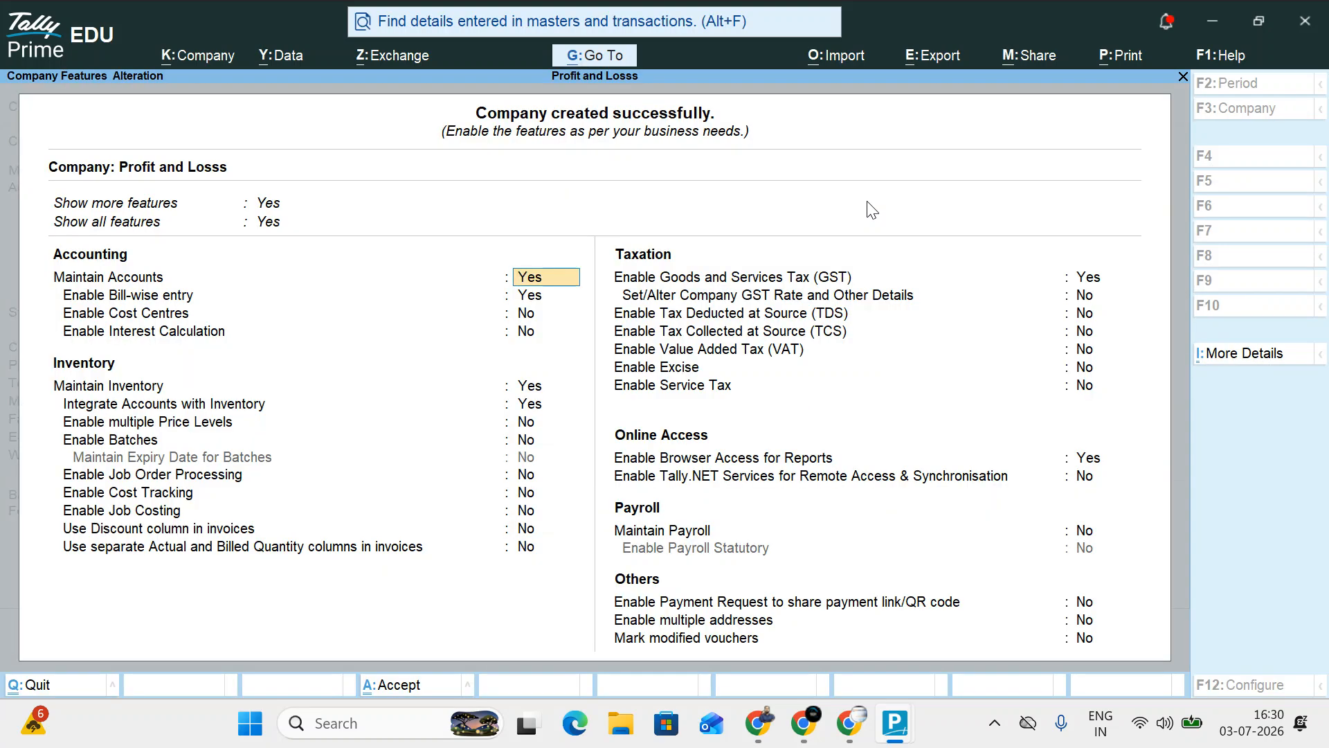
key(ctrl+a)
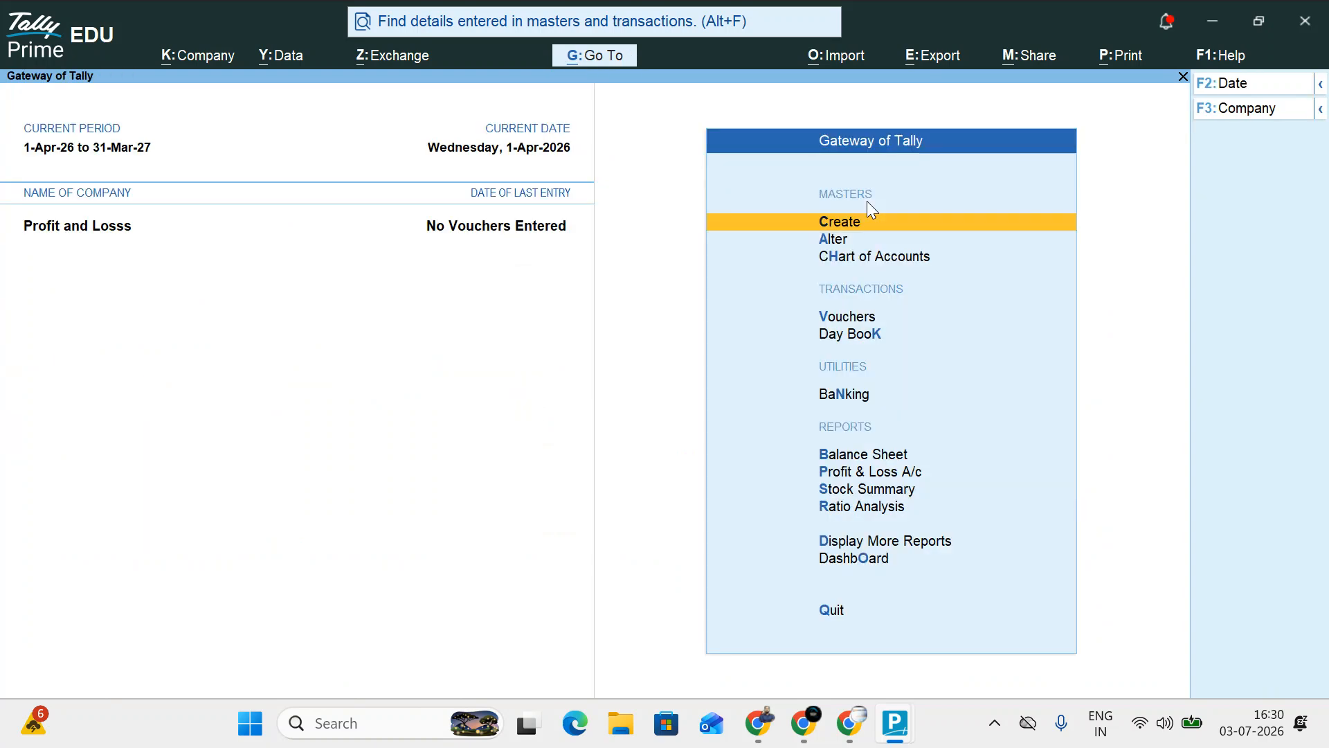
- Create a ledger named Purchase and place it under the Purchase Accounts group
key(Return)
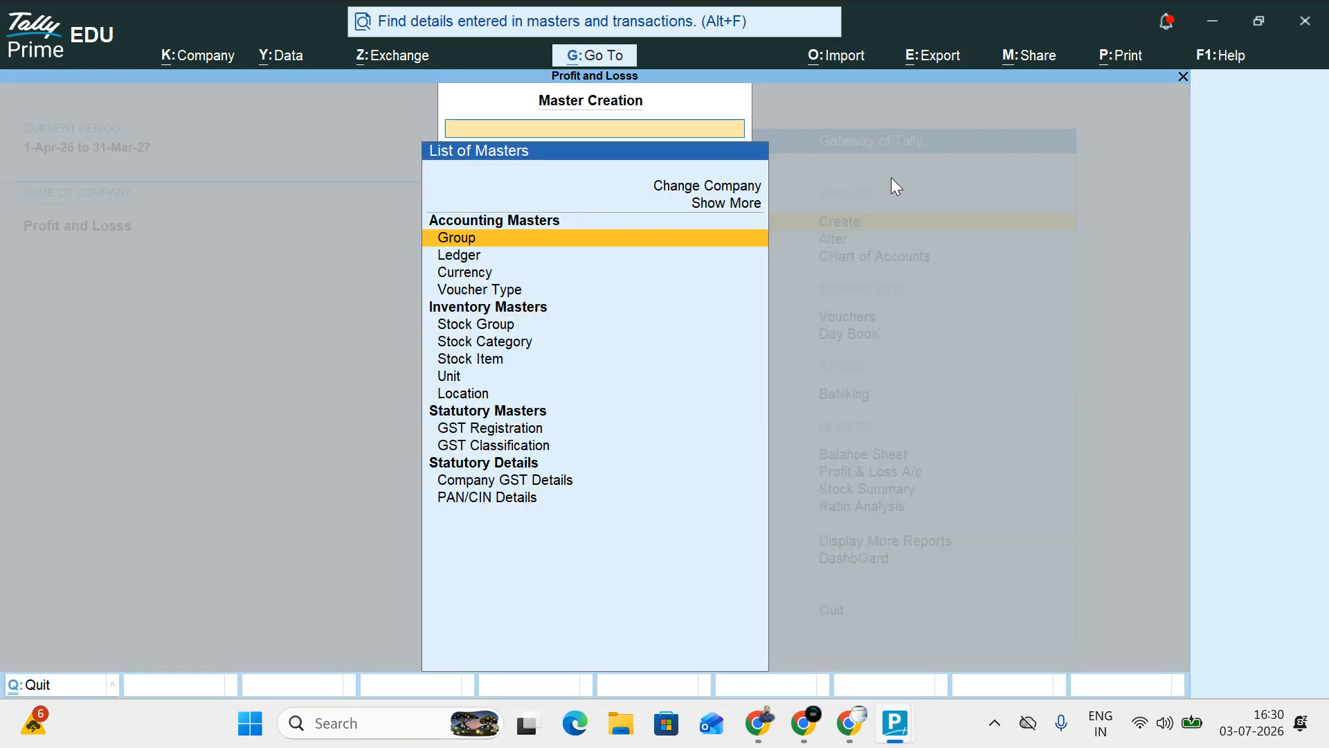
key(Down)
key(Return)
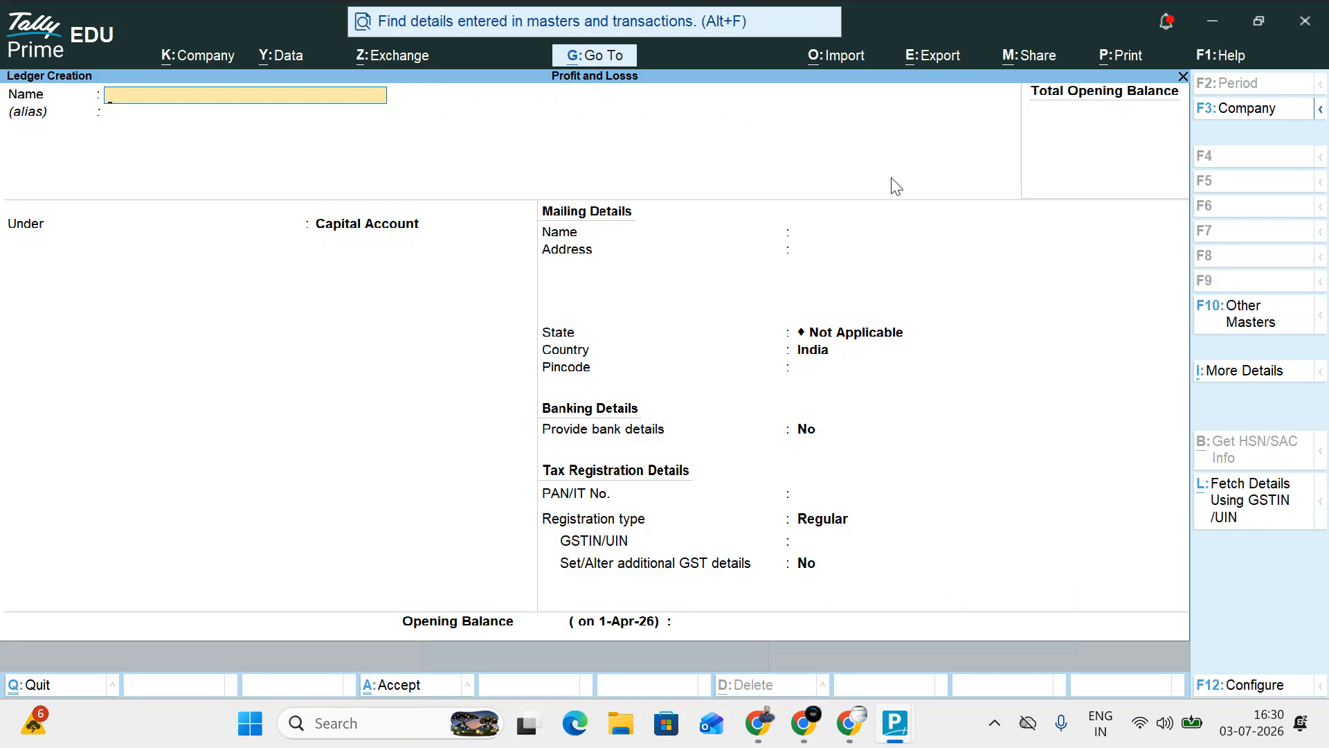
text(Purchase)
key(Return)
key(Return)
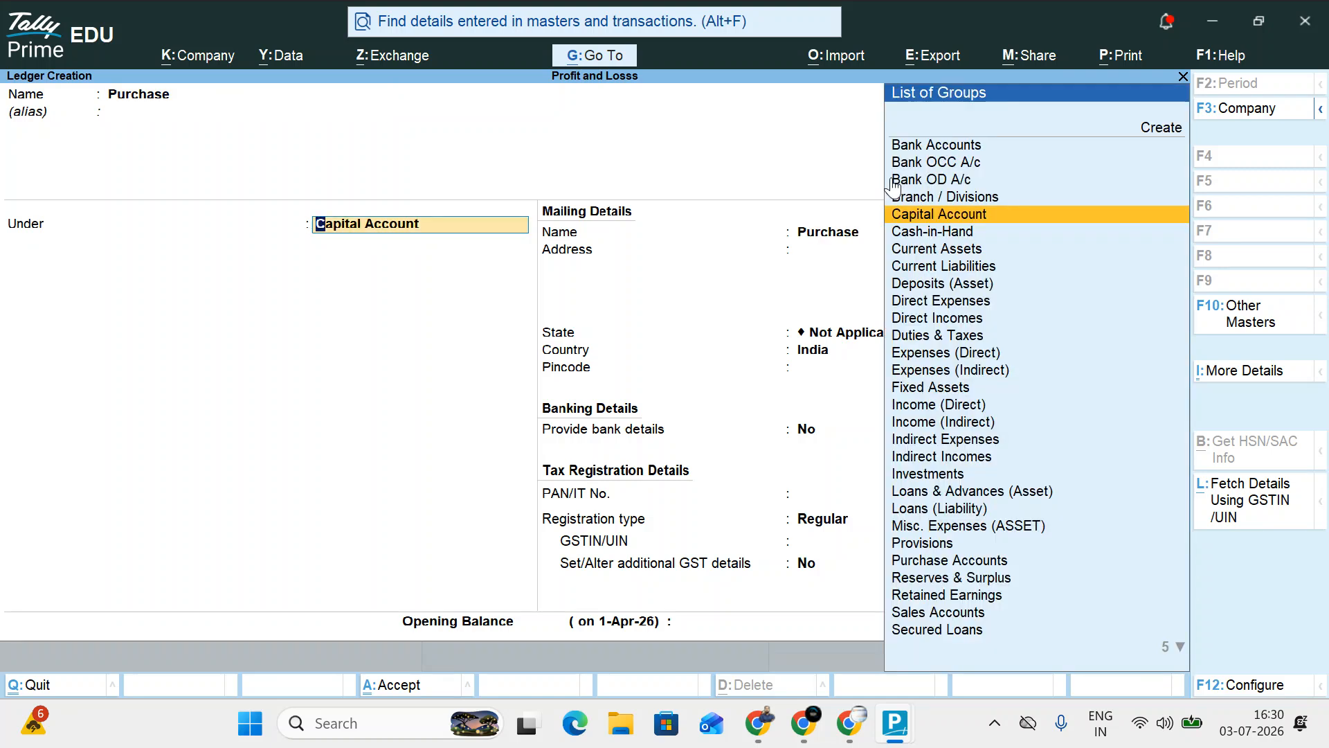
text(P)
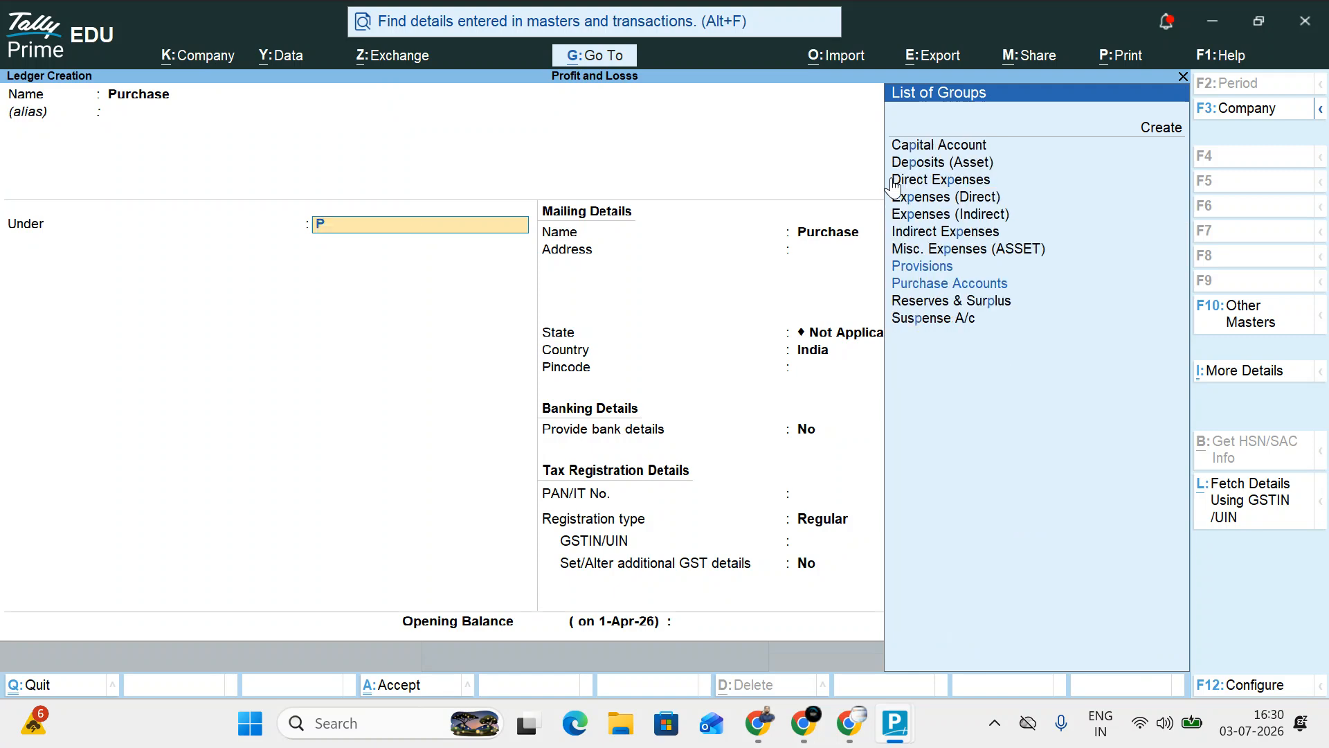
key(Down)
key(Down)
key(Return)
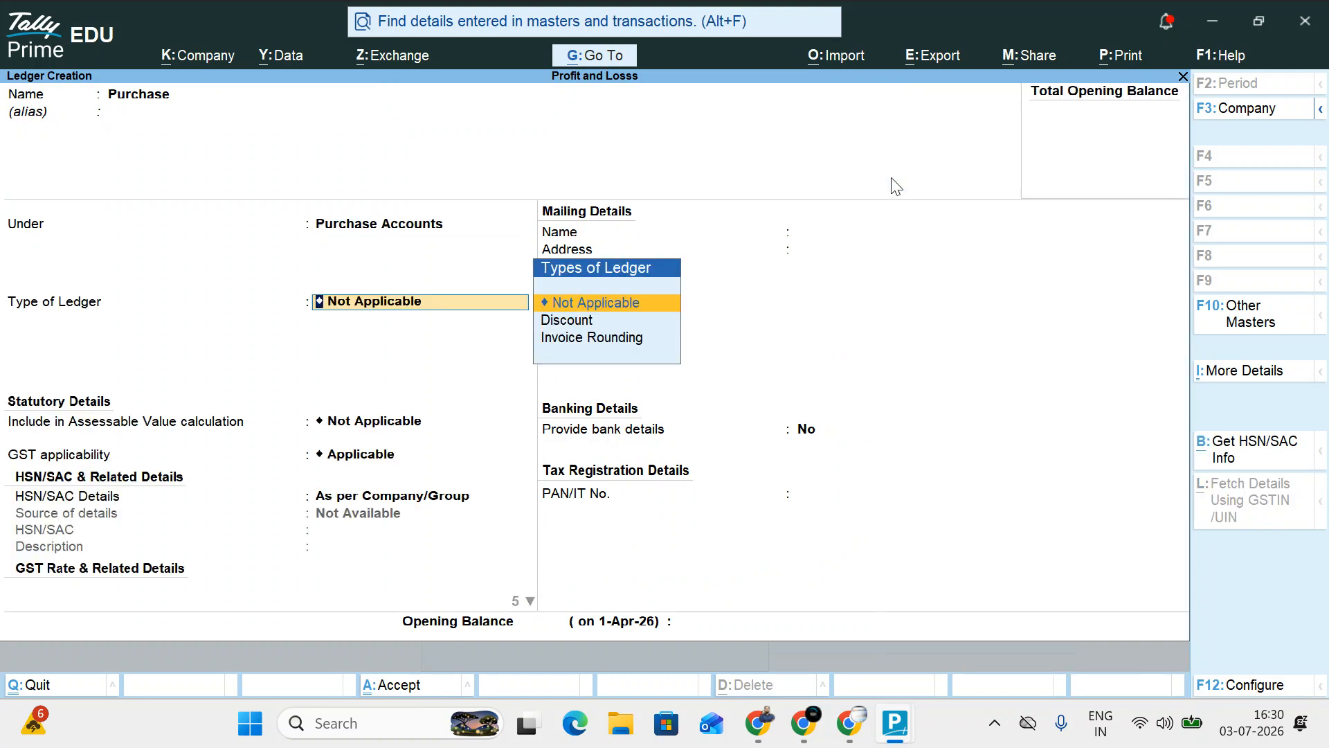
- Give the Purchase ledger an opening balance of 60,000 Dr, leave bank details at No, and save it
click(705, 622)
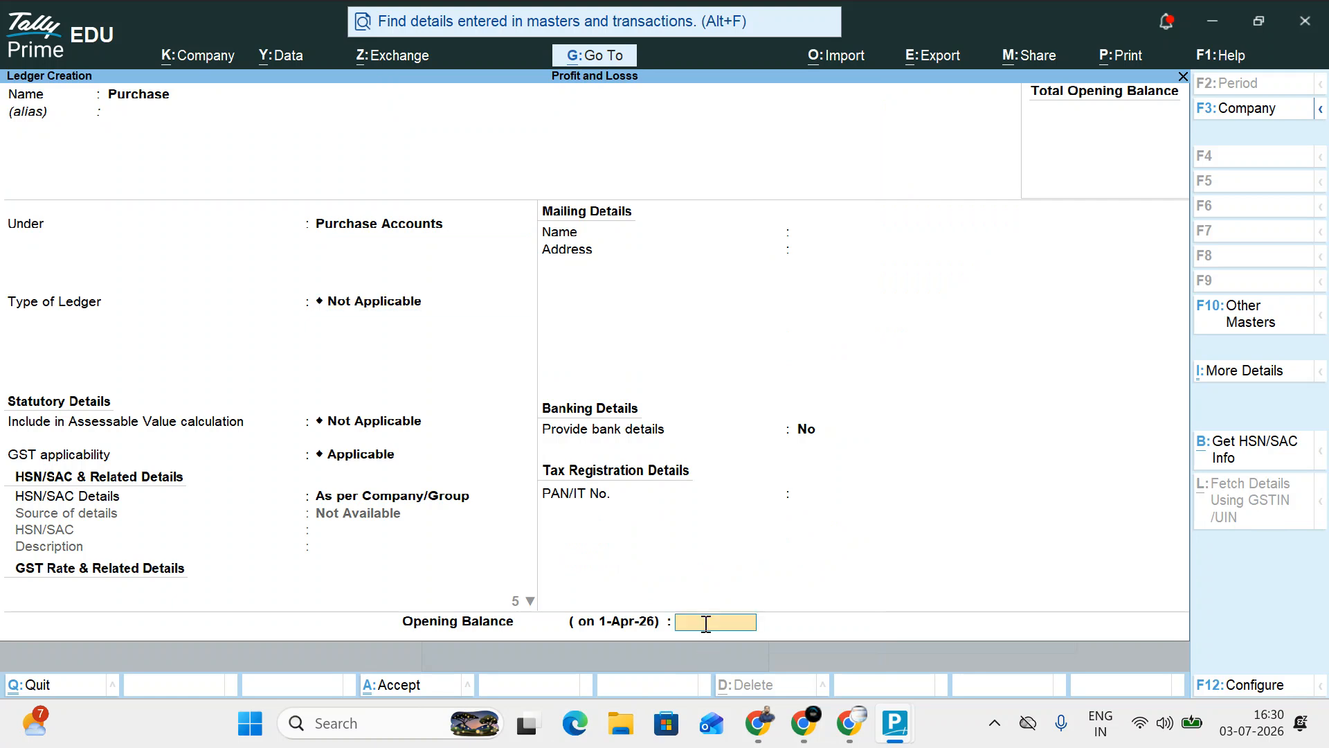
text(56)
key(BackSpace)
key(BackSpace)
text(60000)
key(Return)
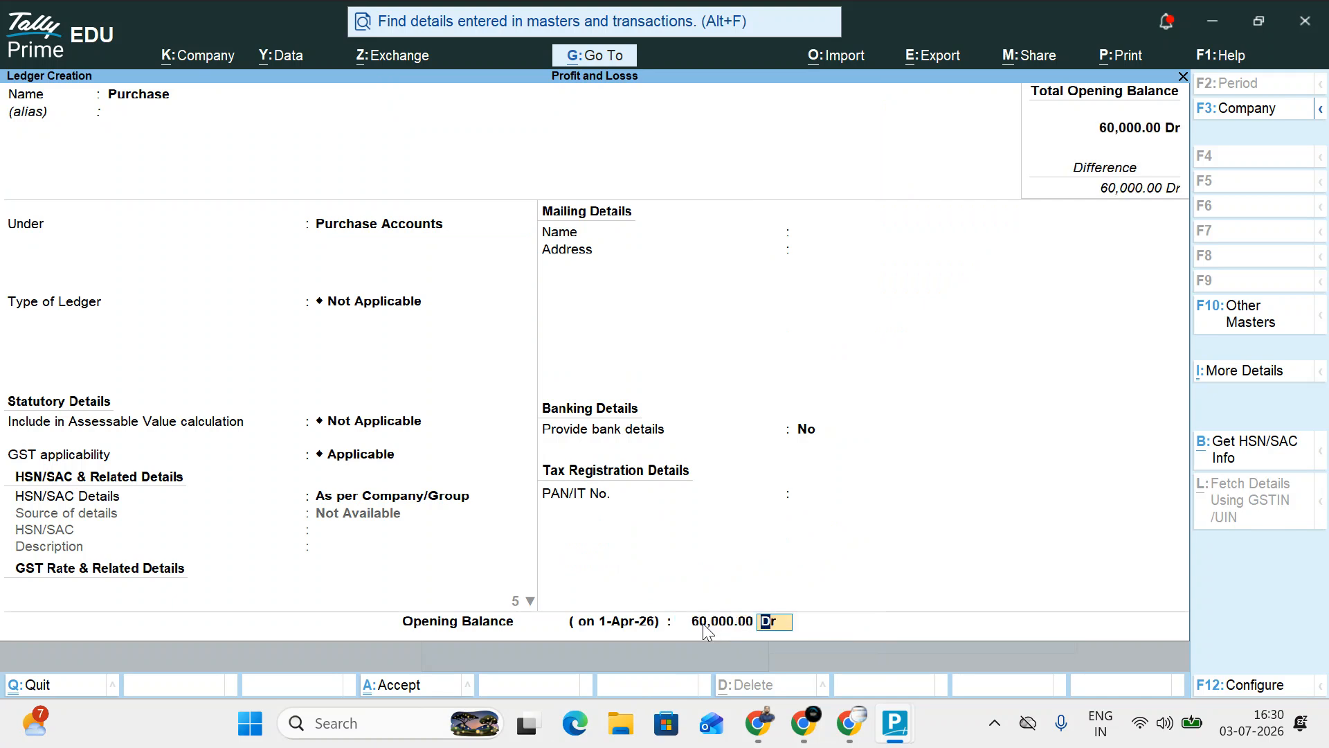
key(Return)
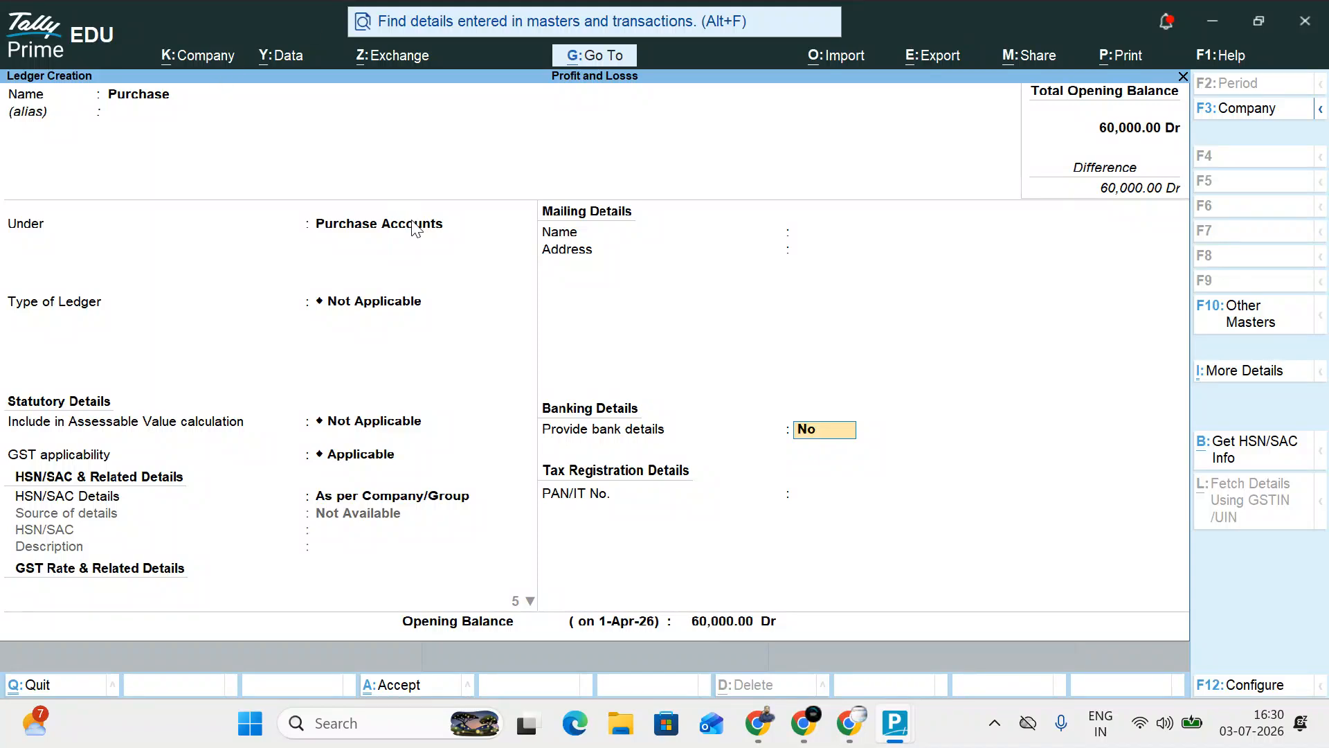
key(Return)
key(Return)
key(Return)
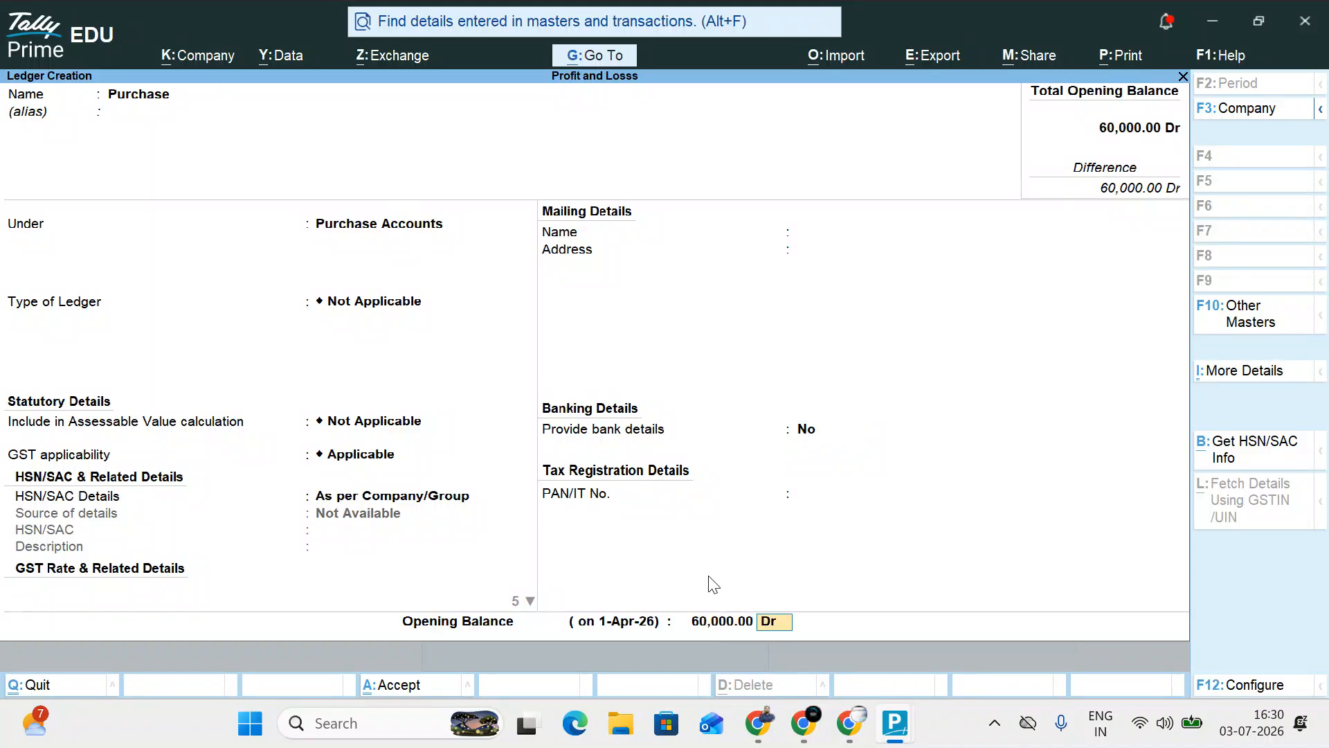
key(Return)
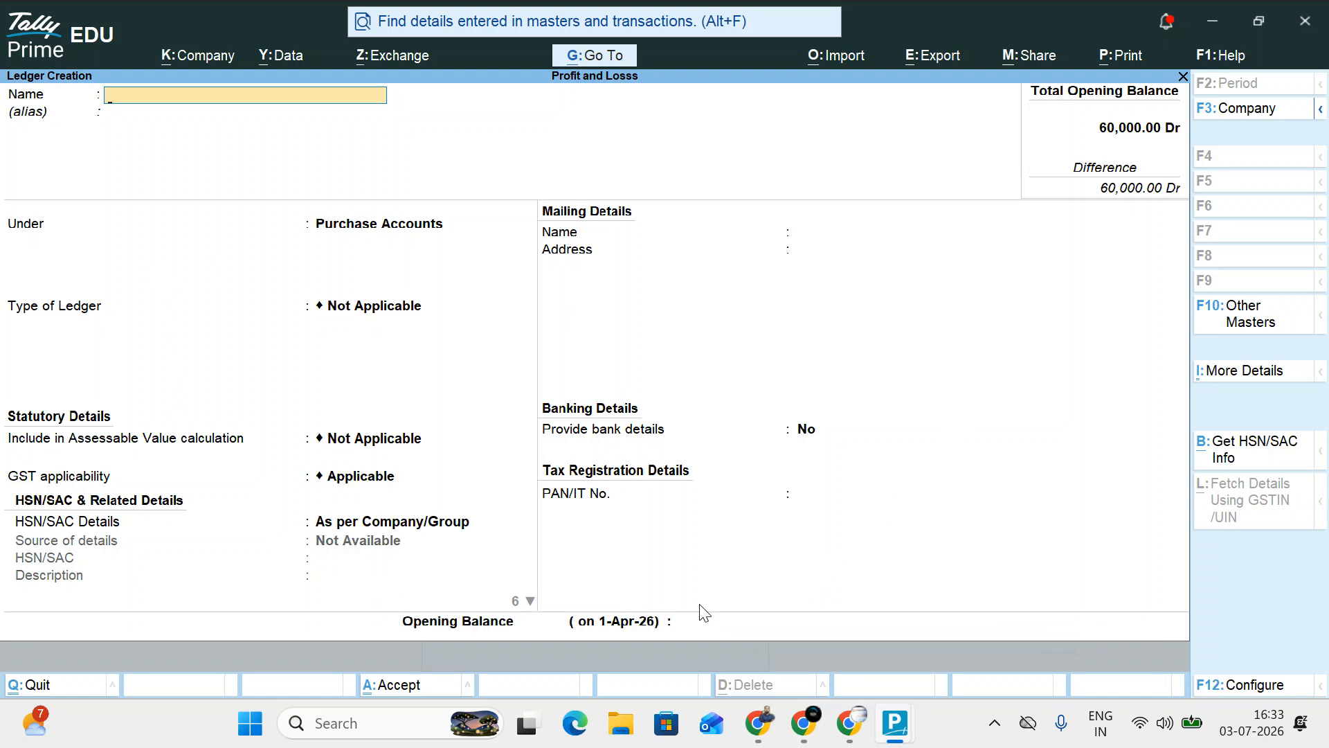
- Create a ledger named Sale under the Sales Accounts group, leaving its ledger type as Not Applicable
text(Sale)
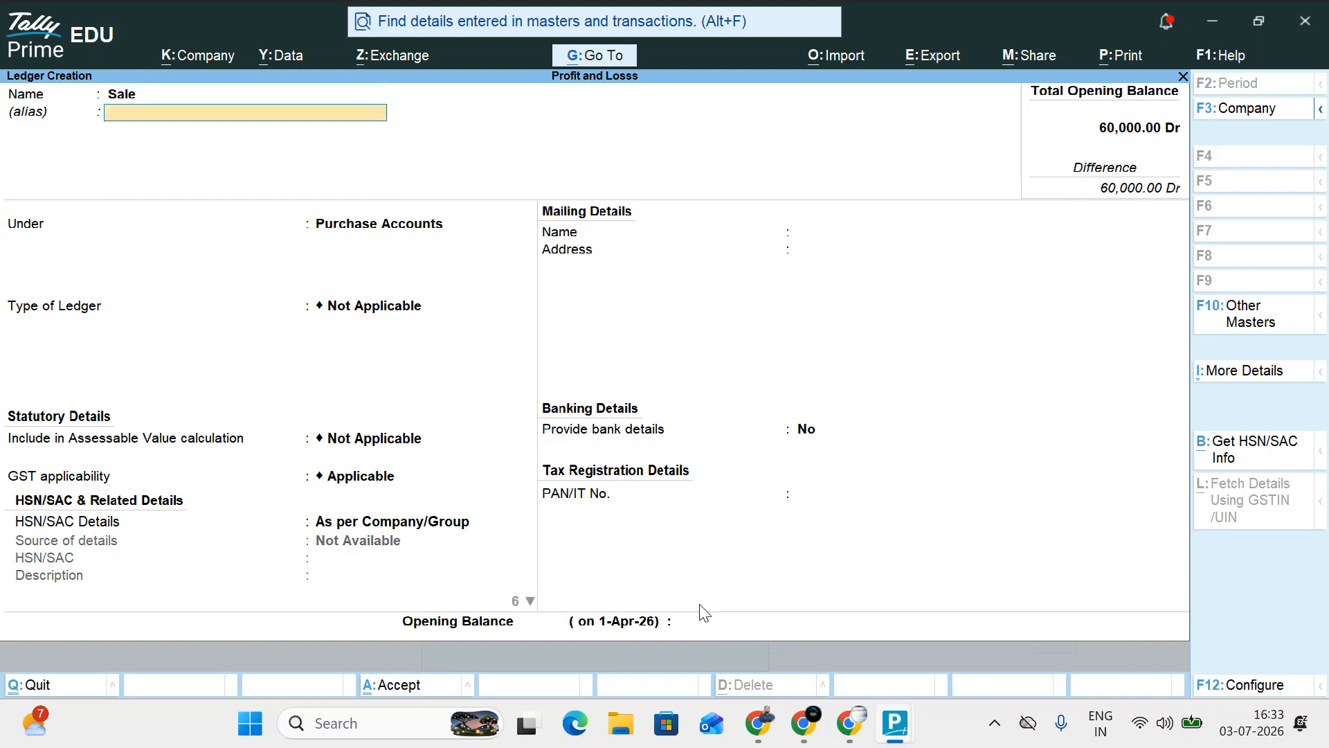
key(Return)
text(S)
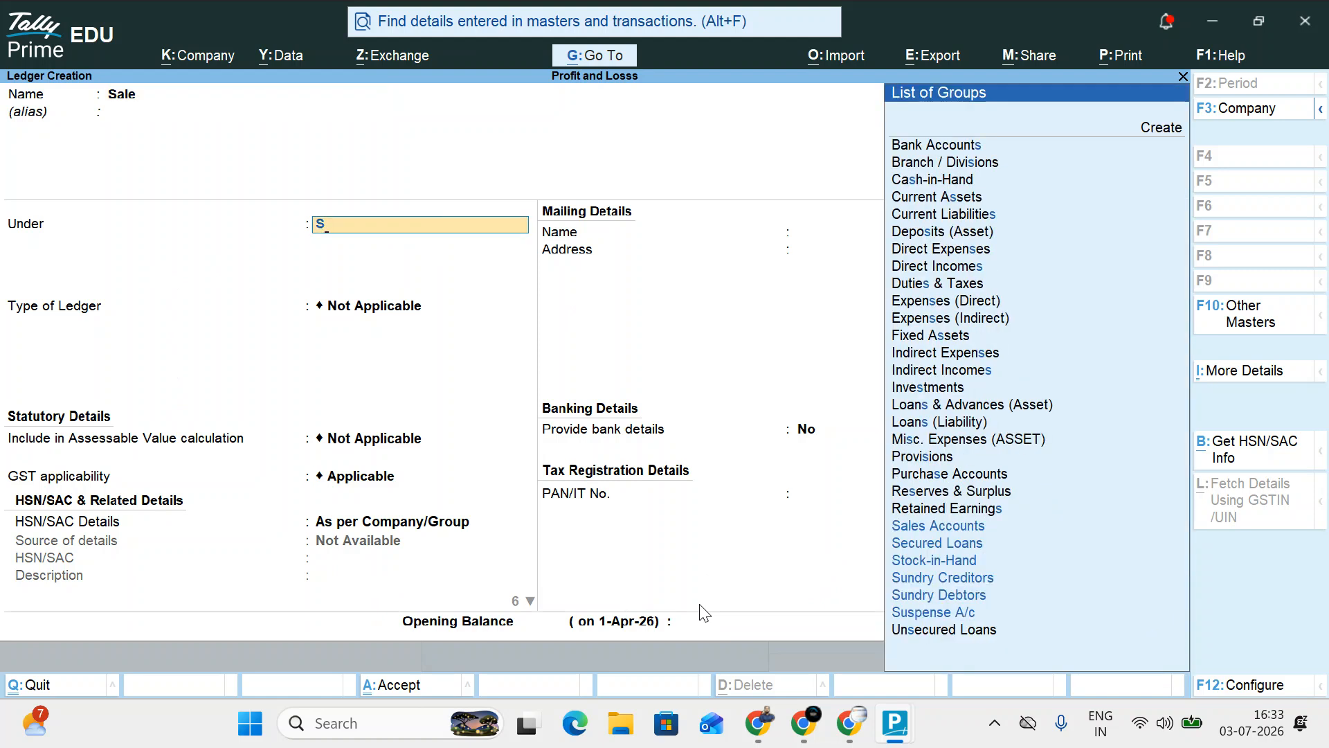
text(a)
key(Return)
key(Return)
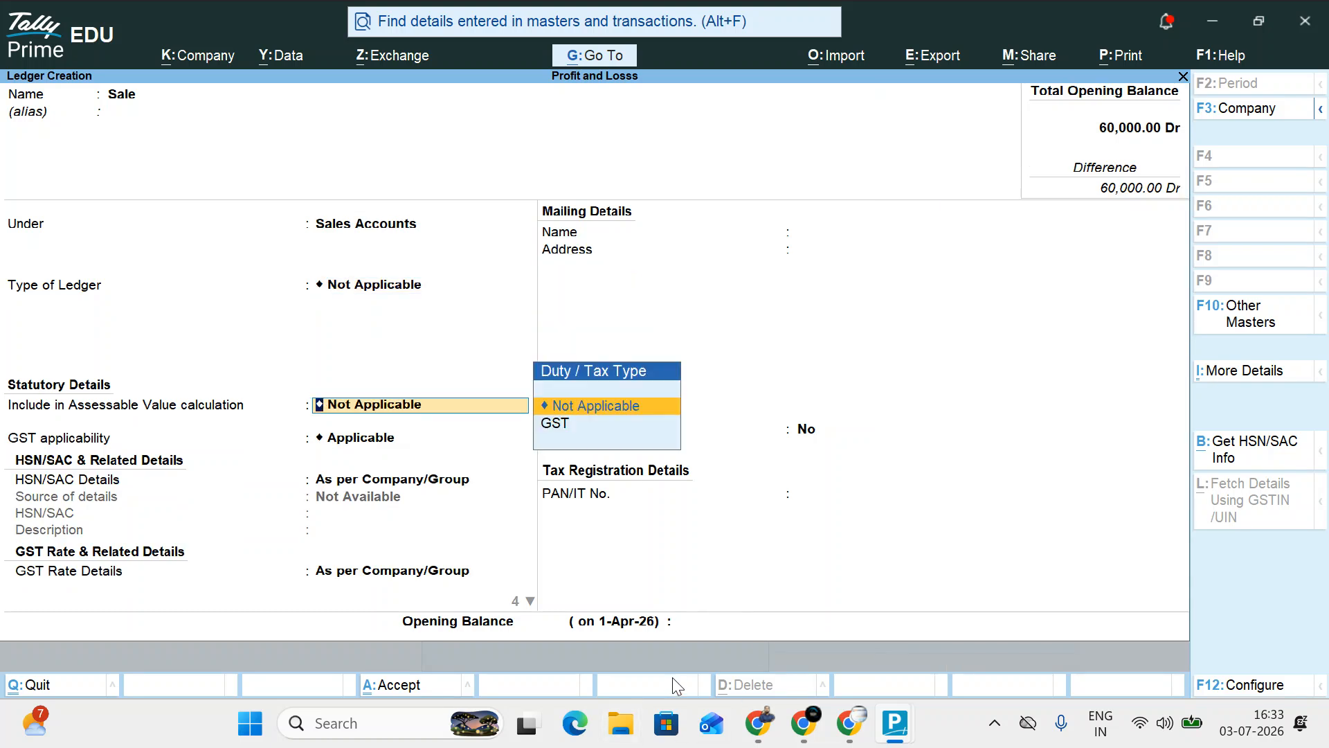
- Give the Sale ledger an opening balance of 1,50,000 Cr and save it
click(734, 627)
text(1,50,000)
key(Return)
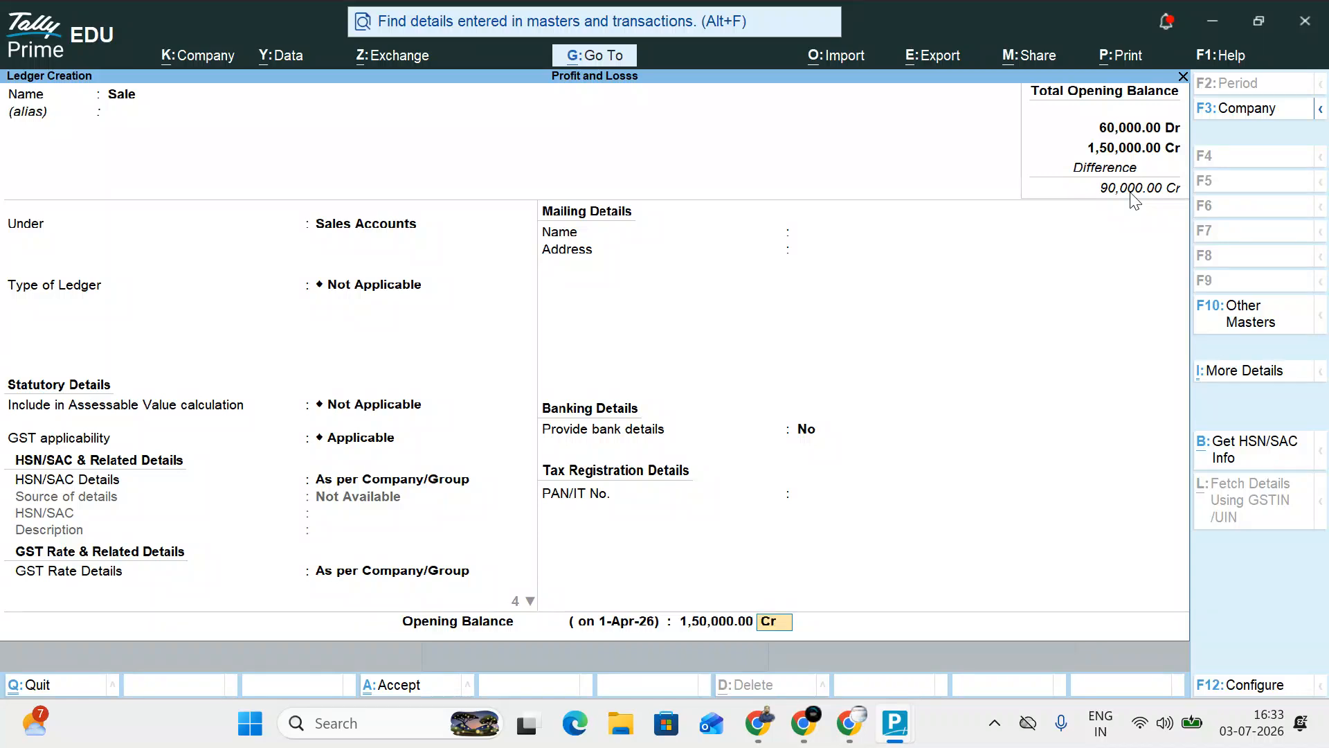
key(Return)
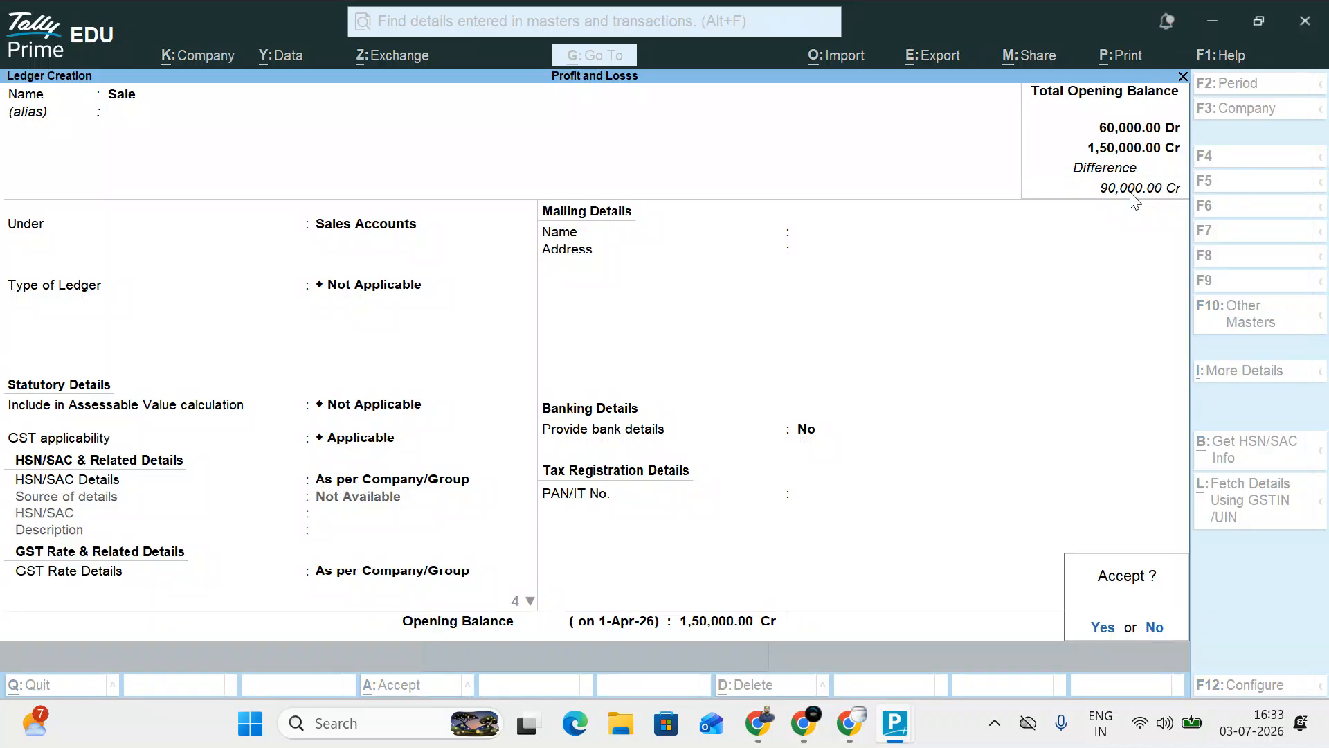
key(Return)
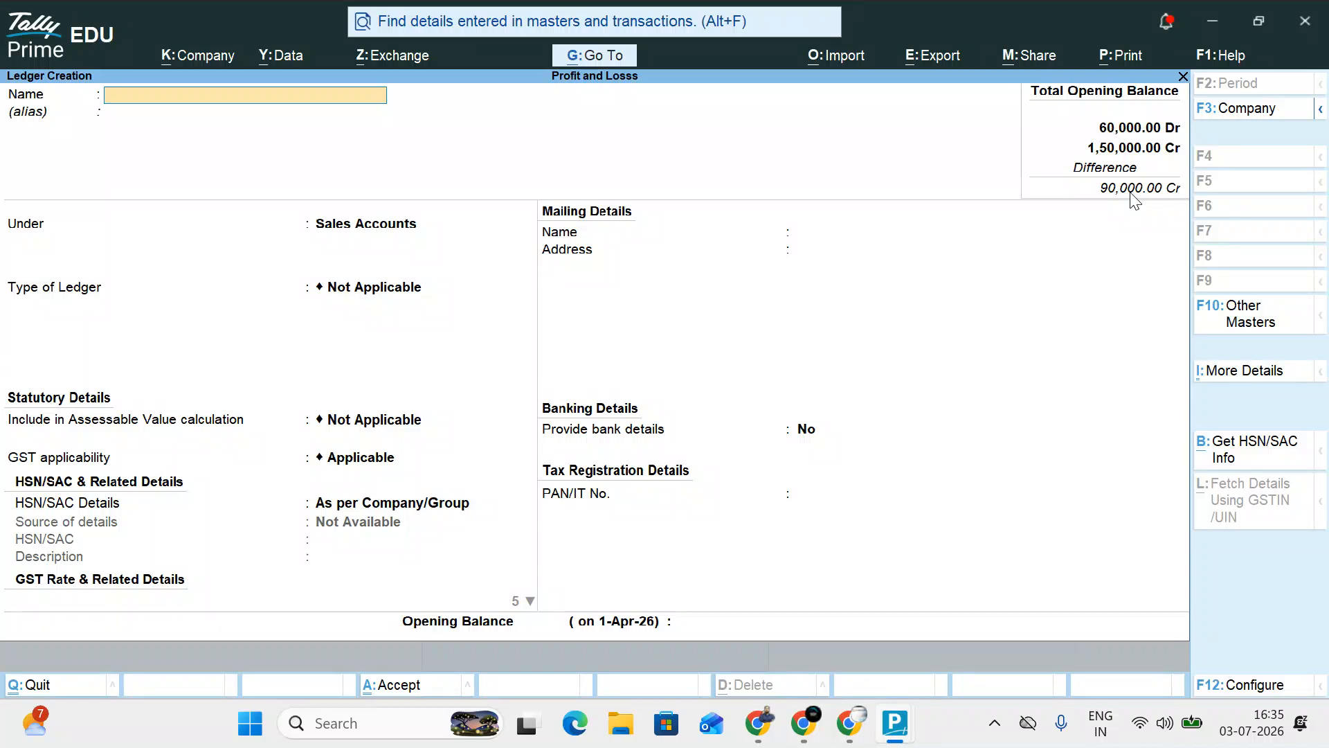
- Create a ledger named Wages and place it under the Direct Expenses group
text(Wages)
key(Return)
text(D)
key(Return)
- Keep the Wages ledger's default statutory and bank details, enter an opening balance of 5,000 Dr, and save it
key(Return)
key(Return)
key(Return)
key(Return)
key(Return)
key(Return)
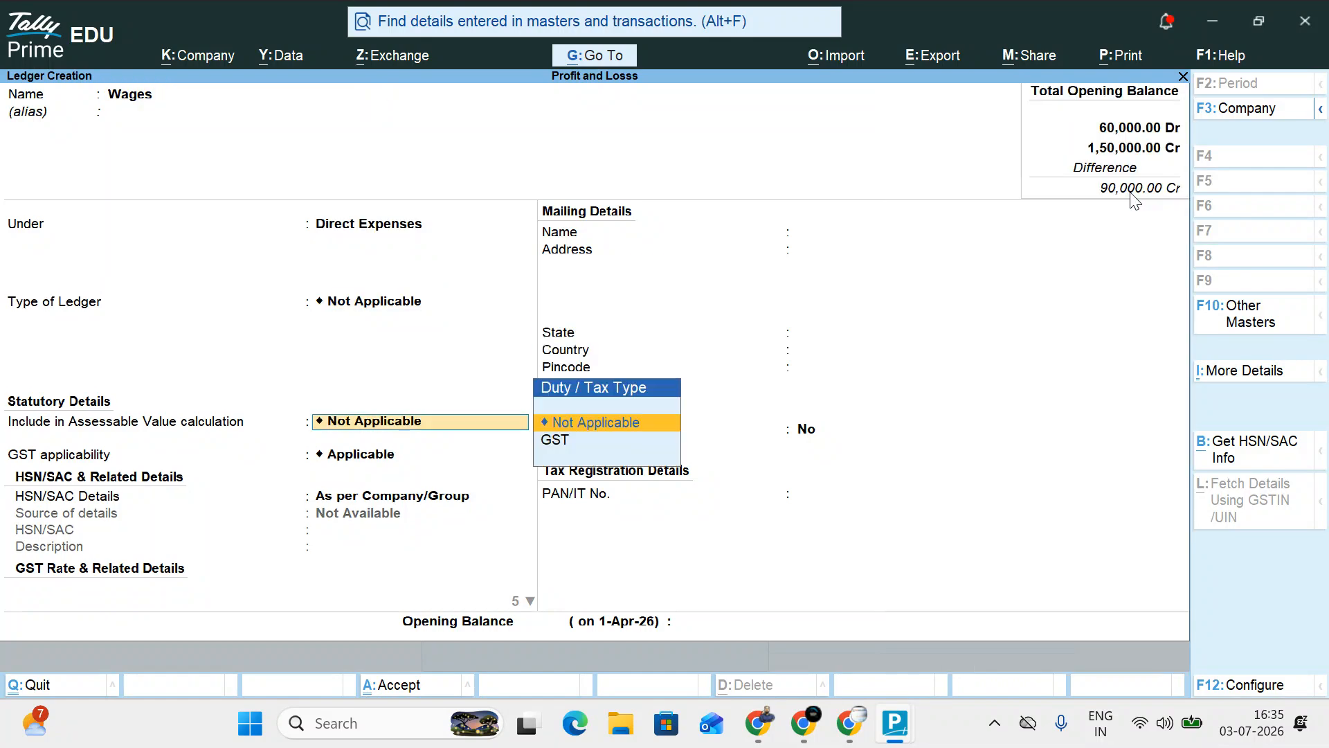
text(5000)
key(Return)
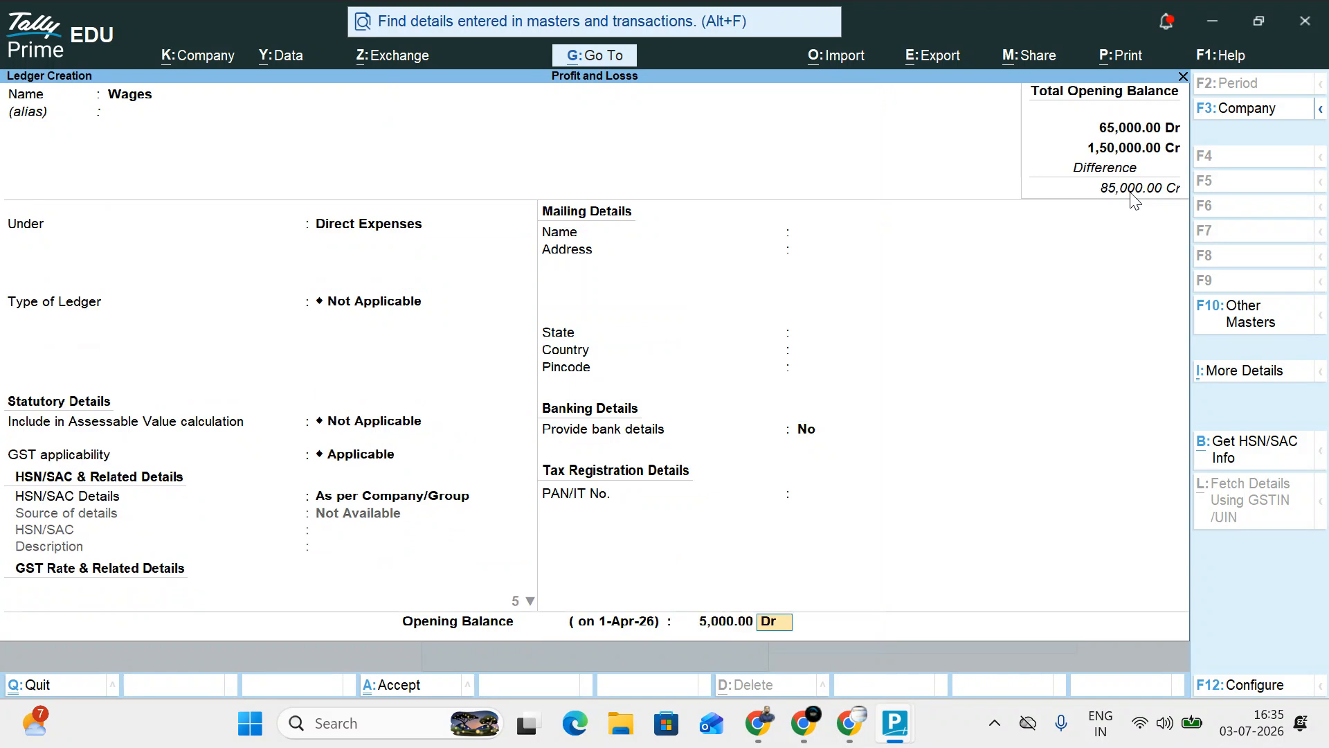
key(Return)
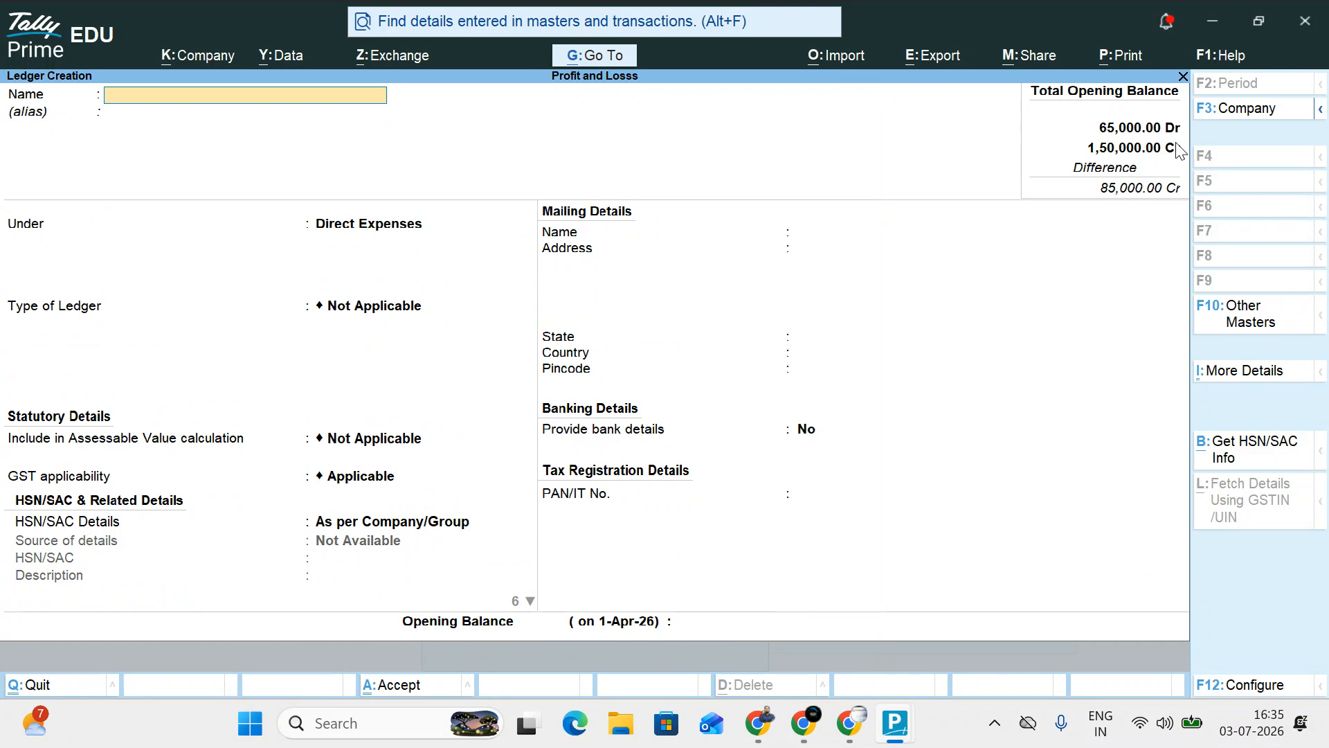
- Create a ledger named Carriage and place it under the Direct Expenses group
text(Carriage)
key(Return)
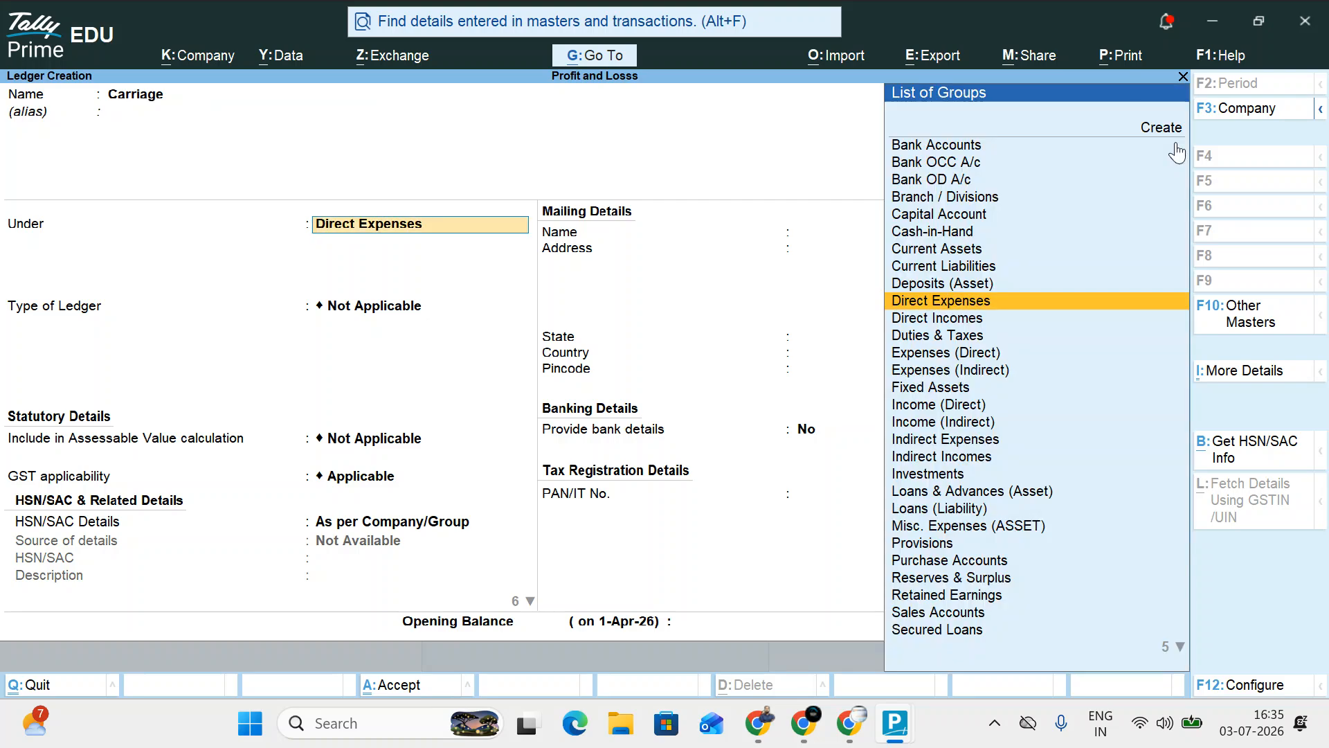
text(D)
key(Down)
key(Down)
key(Down)
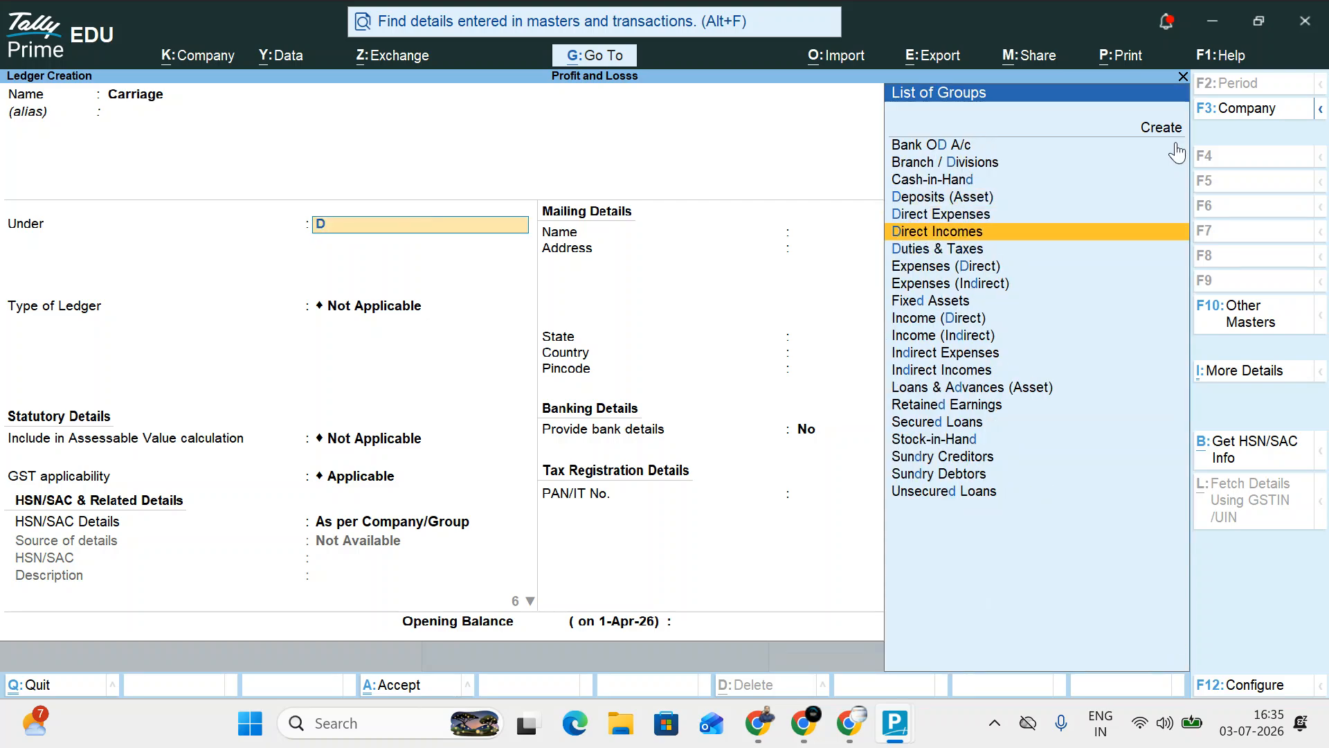
key(Up)
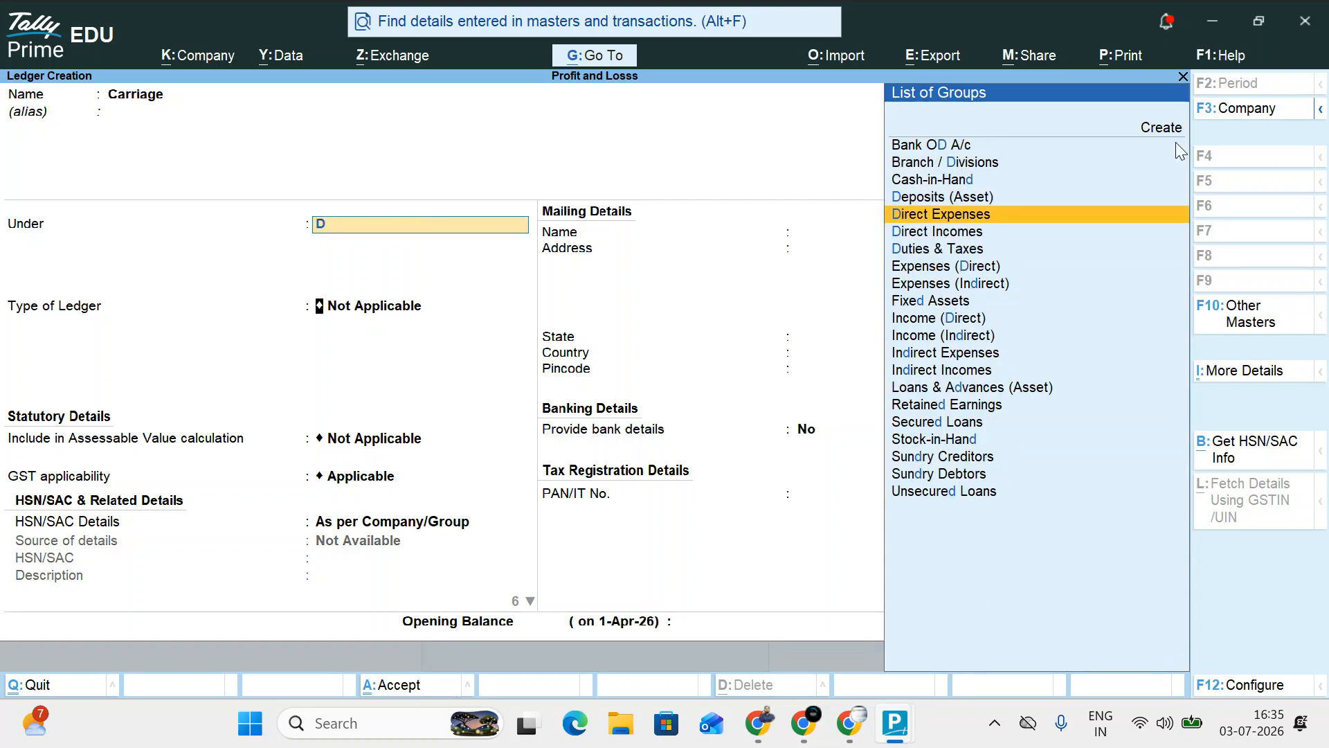
key(Return)
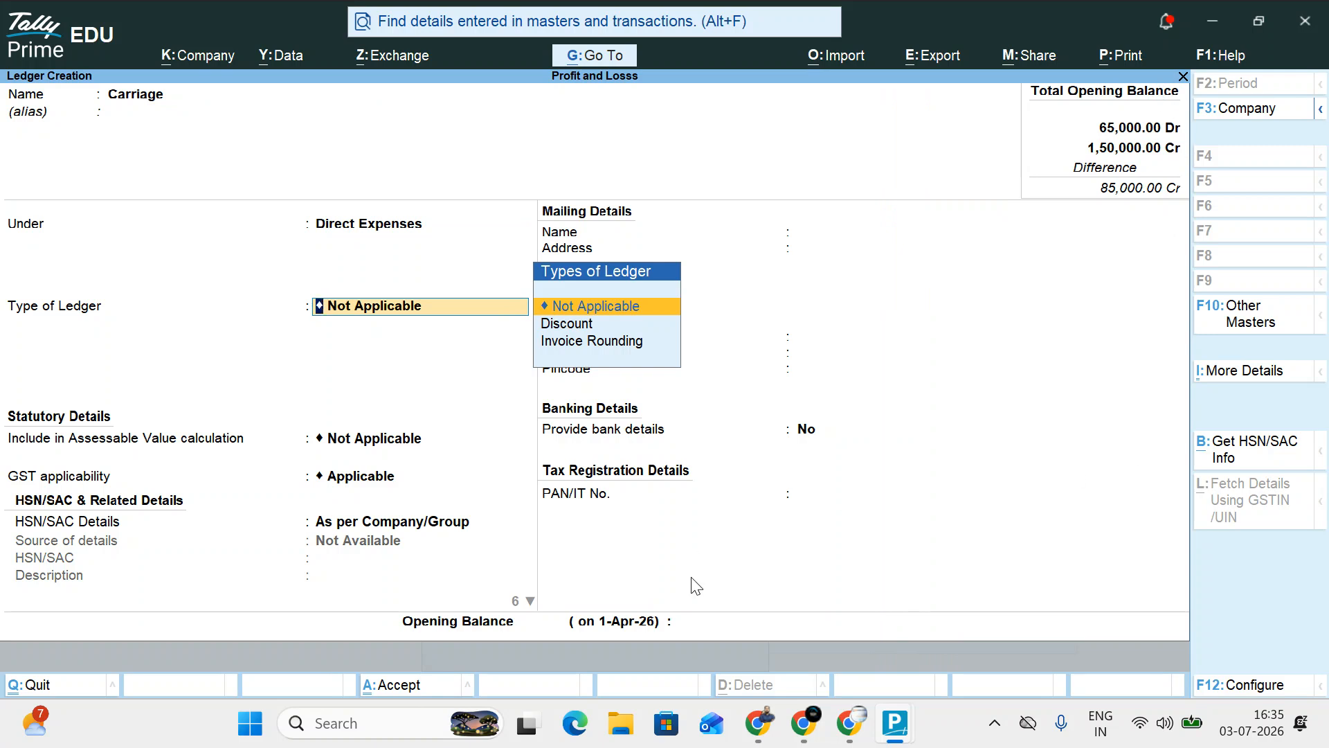
- Give the Carriage ledger an opening balance of 5,000 Dr and save it
click(691, 626)
text(5000)
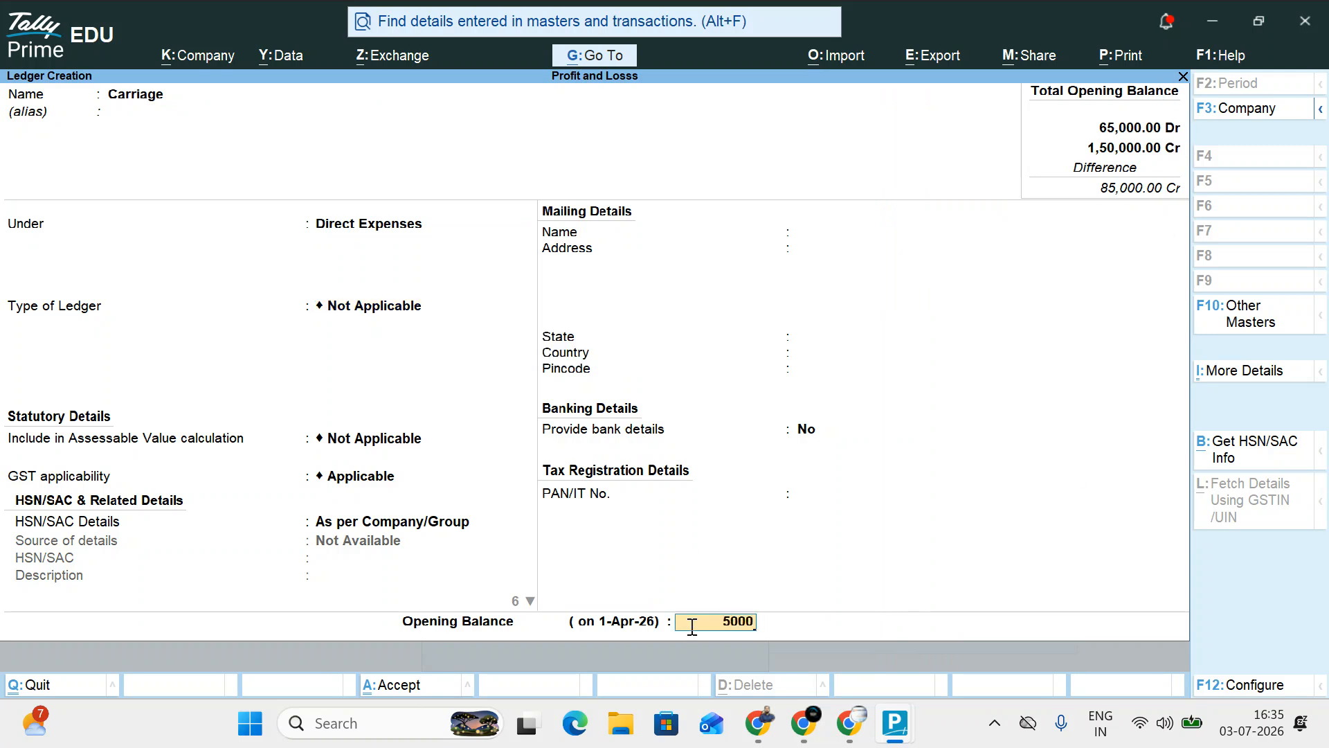
key(Return)
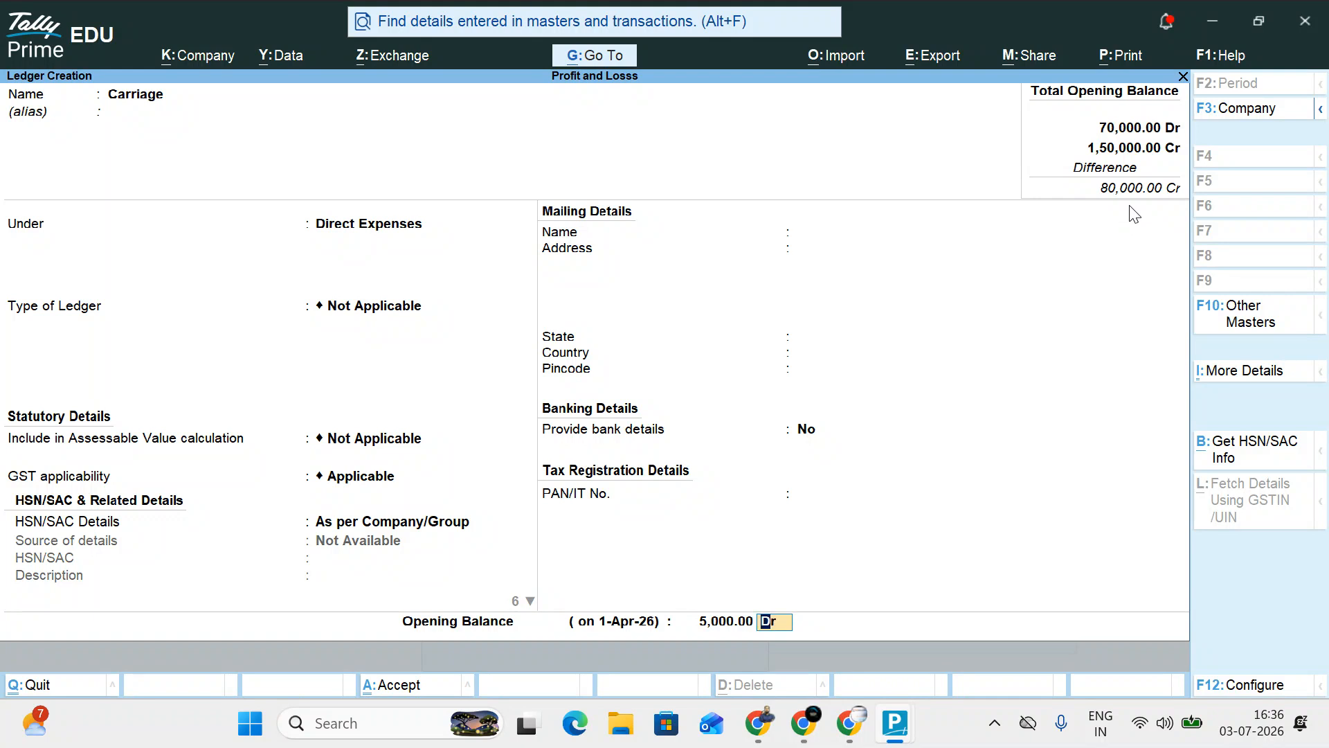
key(Return)
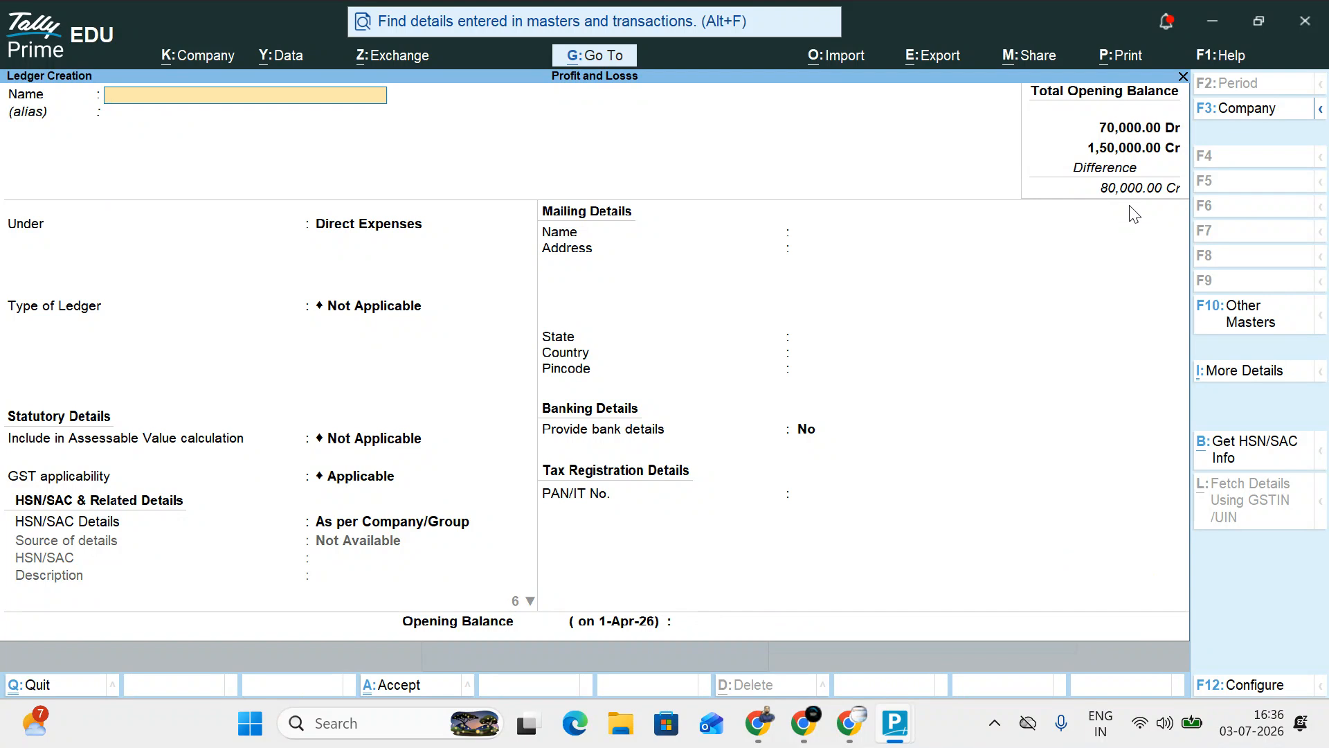
- Create a ledger named Salary and place it under the Indirect Expenses group
text(Sal)
key(BackSpace)
key(BackSpace)
text(Salary)
key(Return)
text(i)
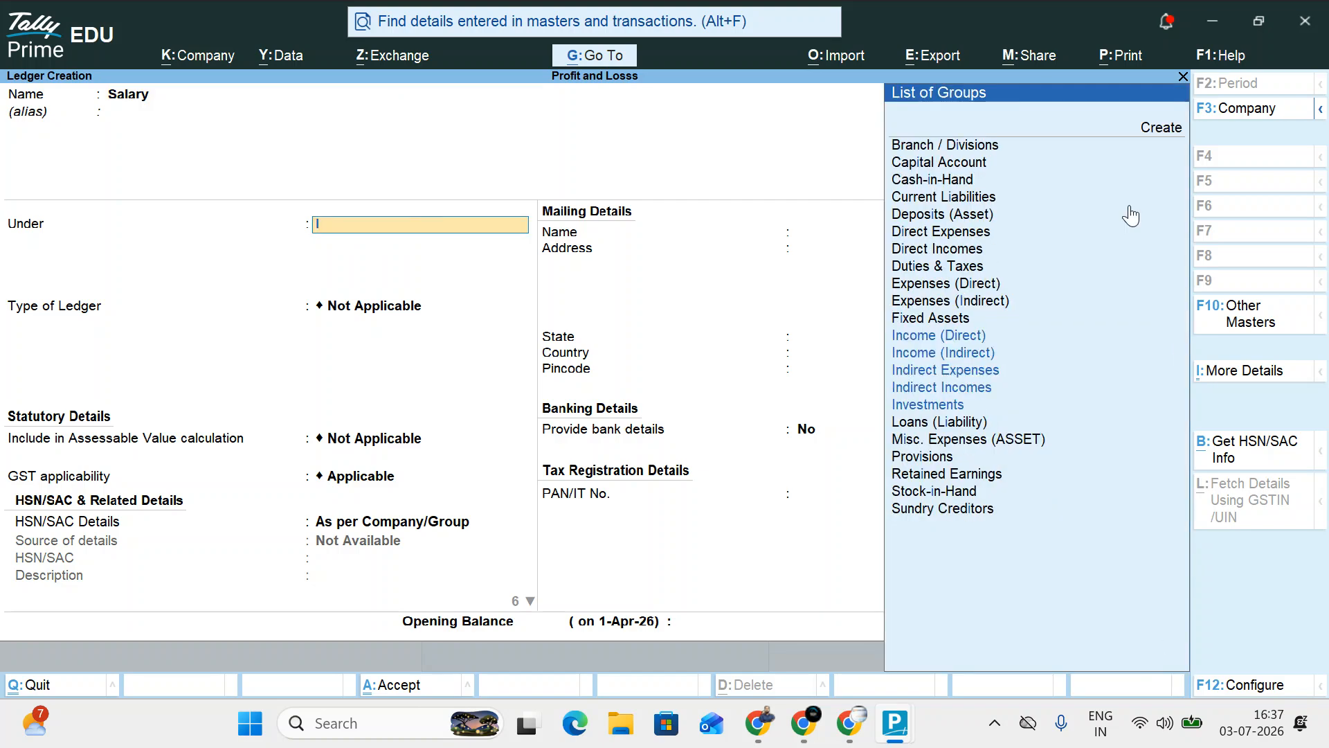
key(Down)
key(Down)
key(Return)
- Keep the Salary ledger's default statutory and bank details, enter an opening balance of 5,000 Dr, and save it
key(Return)
key(Return)
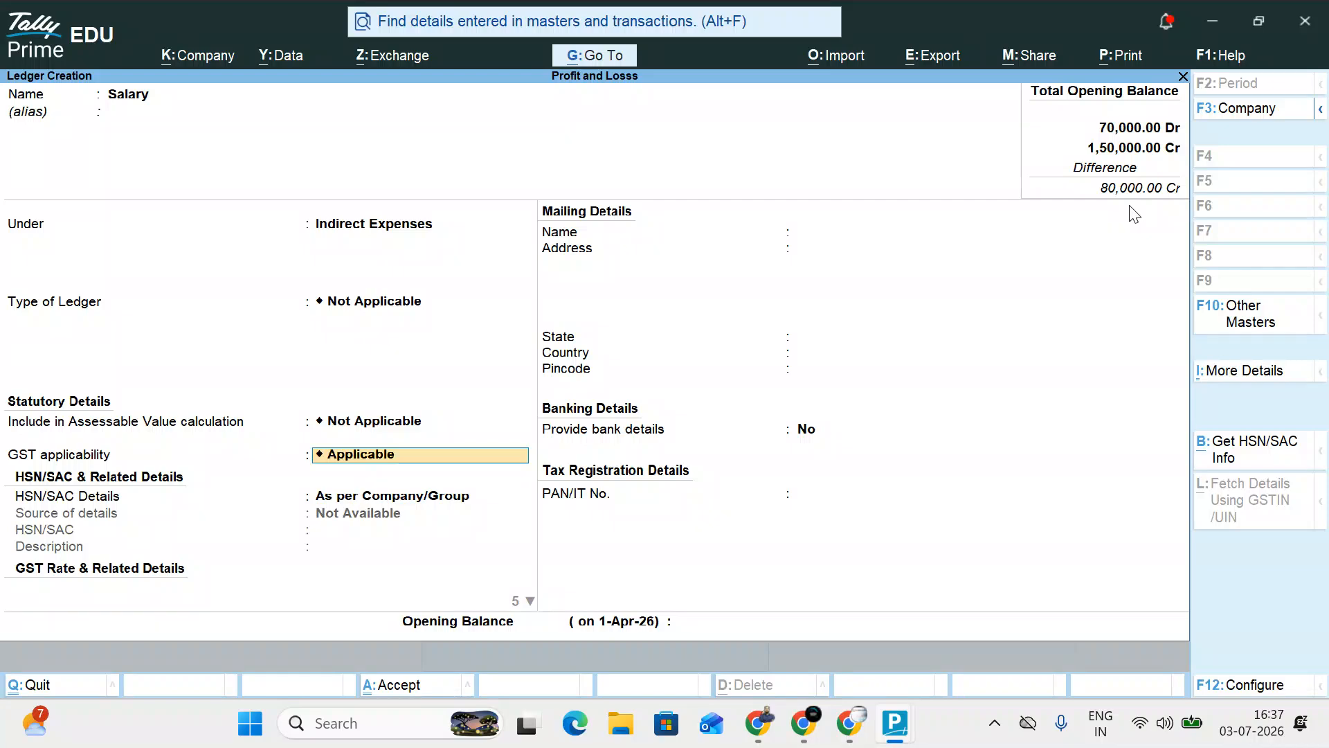
key(Return)
key(Return)
key(Return)
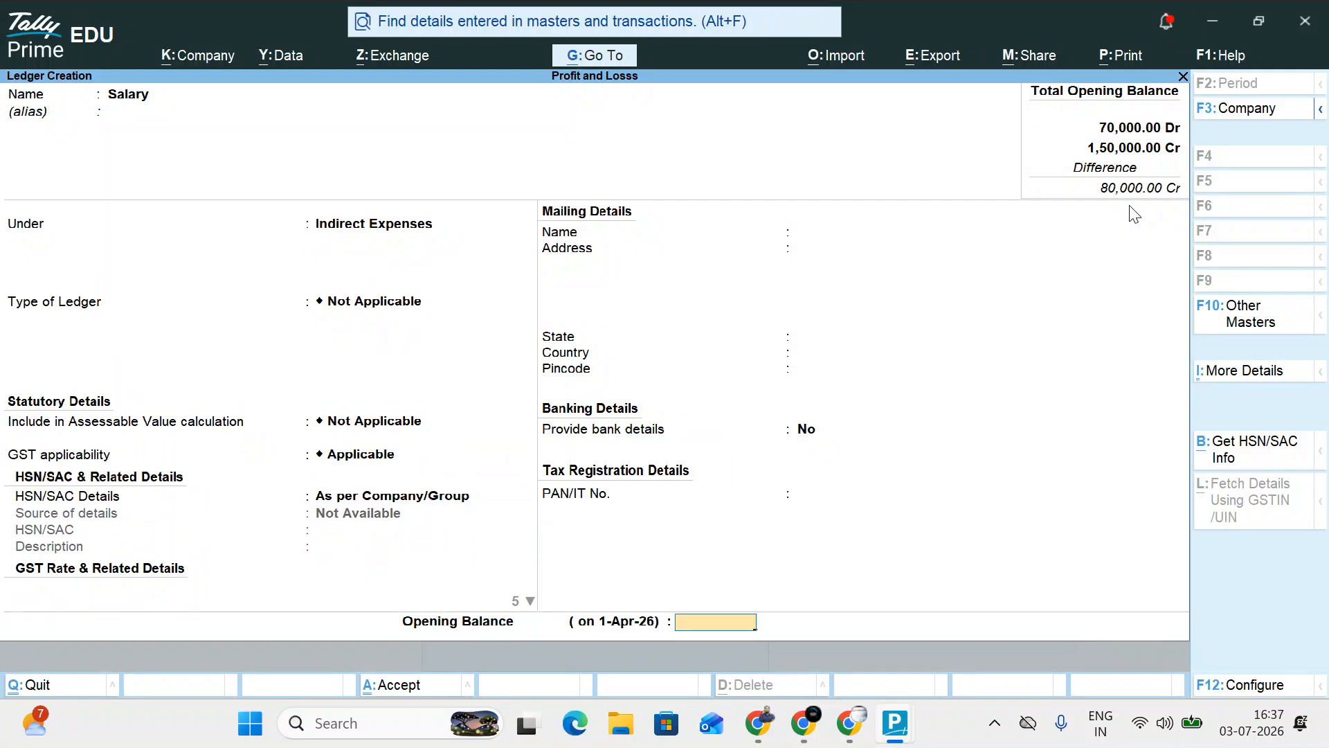
text(5000)
key(Return)
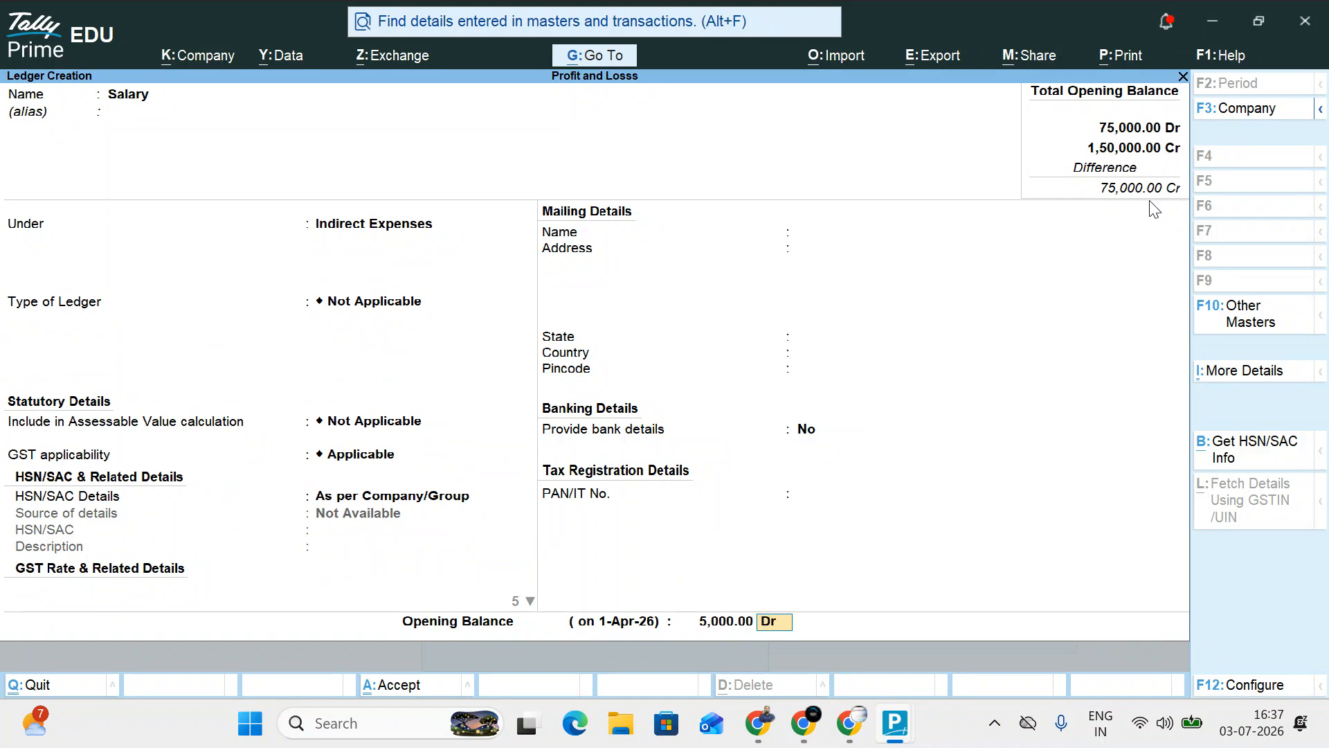
key(Return)
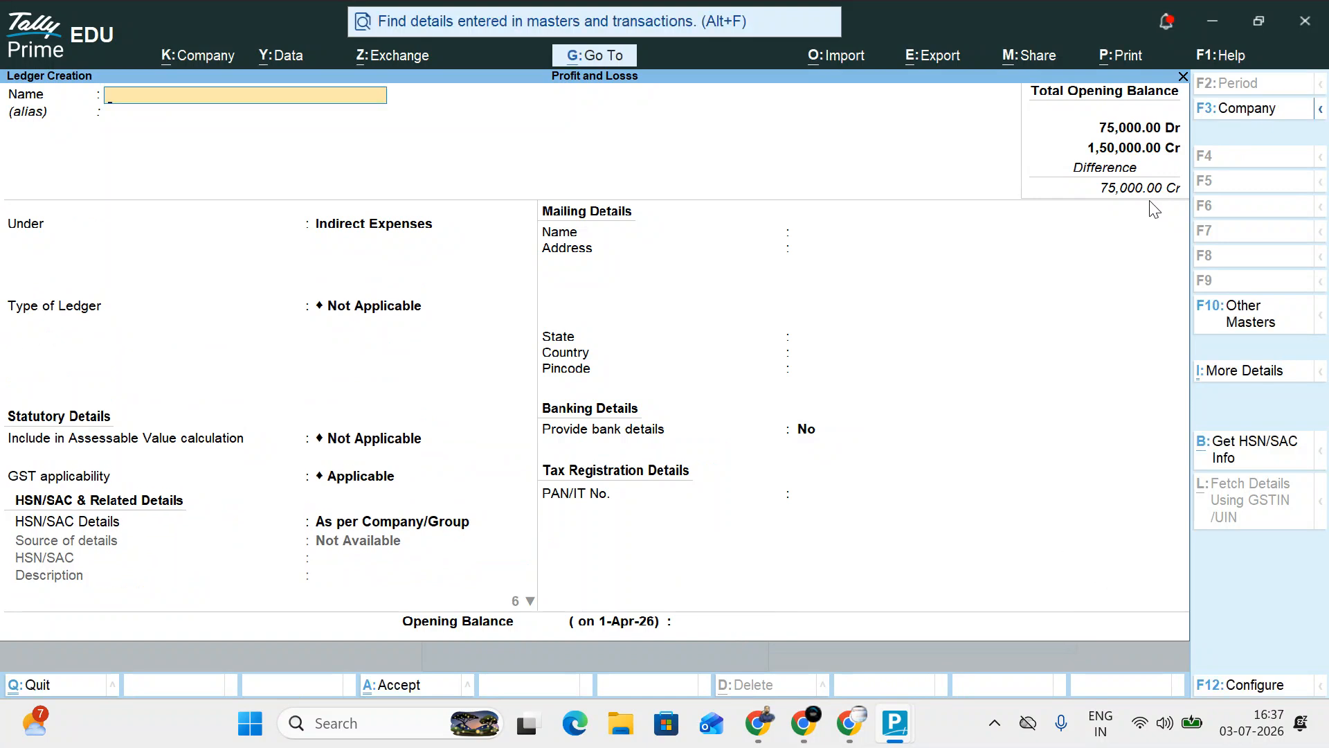
- Create a ledger named Tea Exp under Indirect Expenses, leaving its ledger type as Not Applicable
text(Tea Exp)
key(Return)
key(Return)
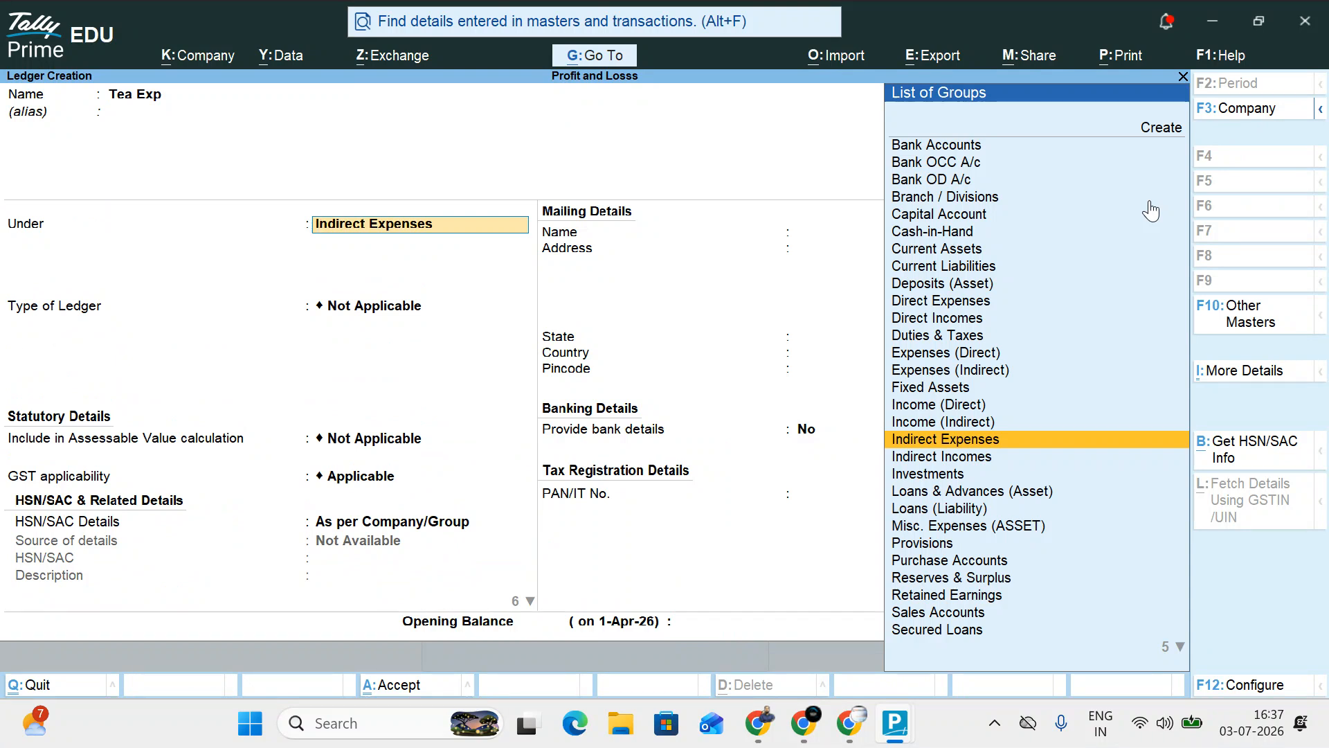
key(Return)
key(Return)
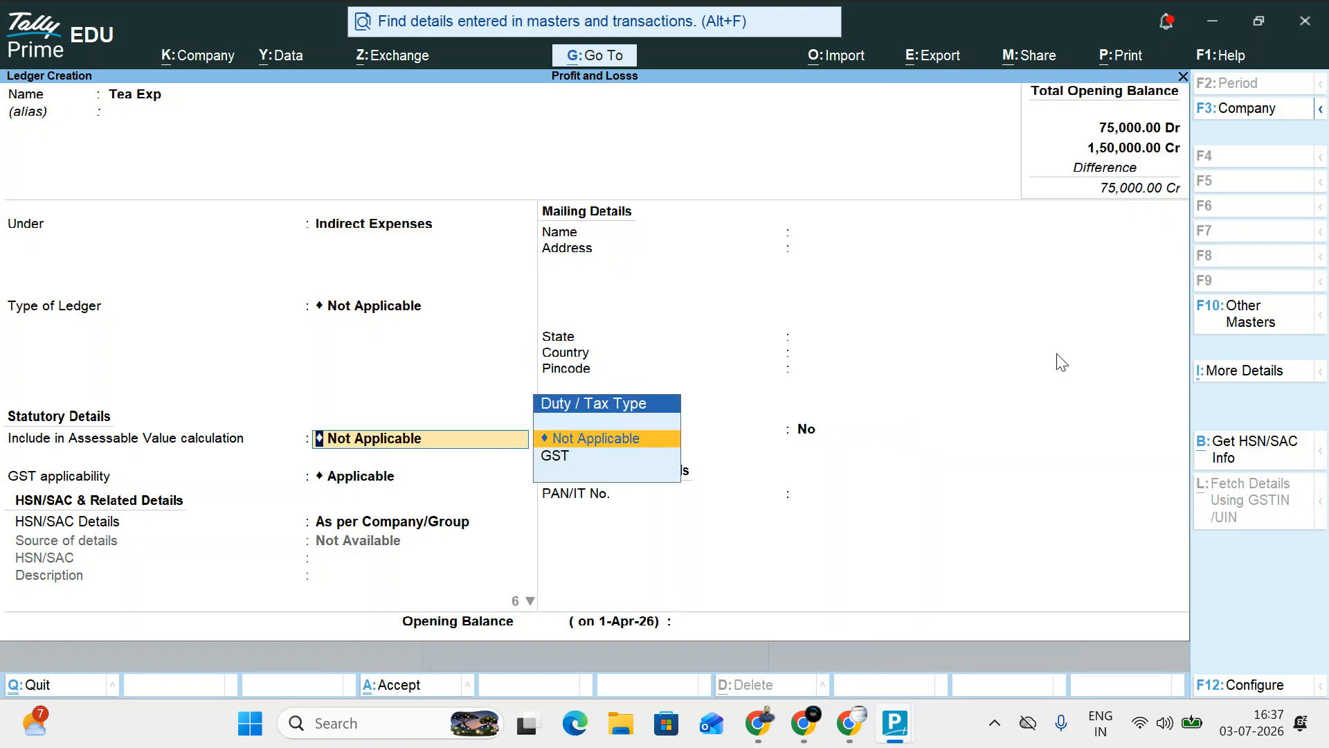
- Give the Tea Exp ledger an opening balance of 400 Dr and save it
click(715, 621)
text(400)
key(Return)
key(Return)
key(Return)
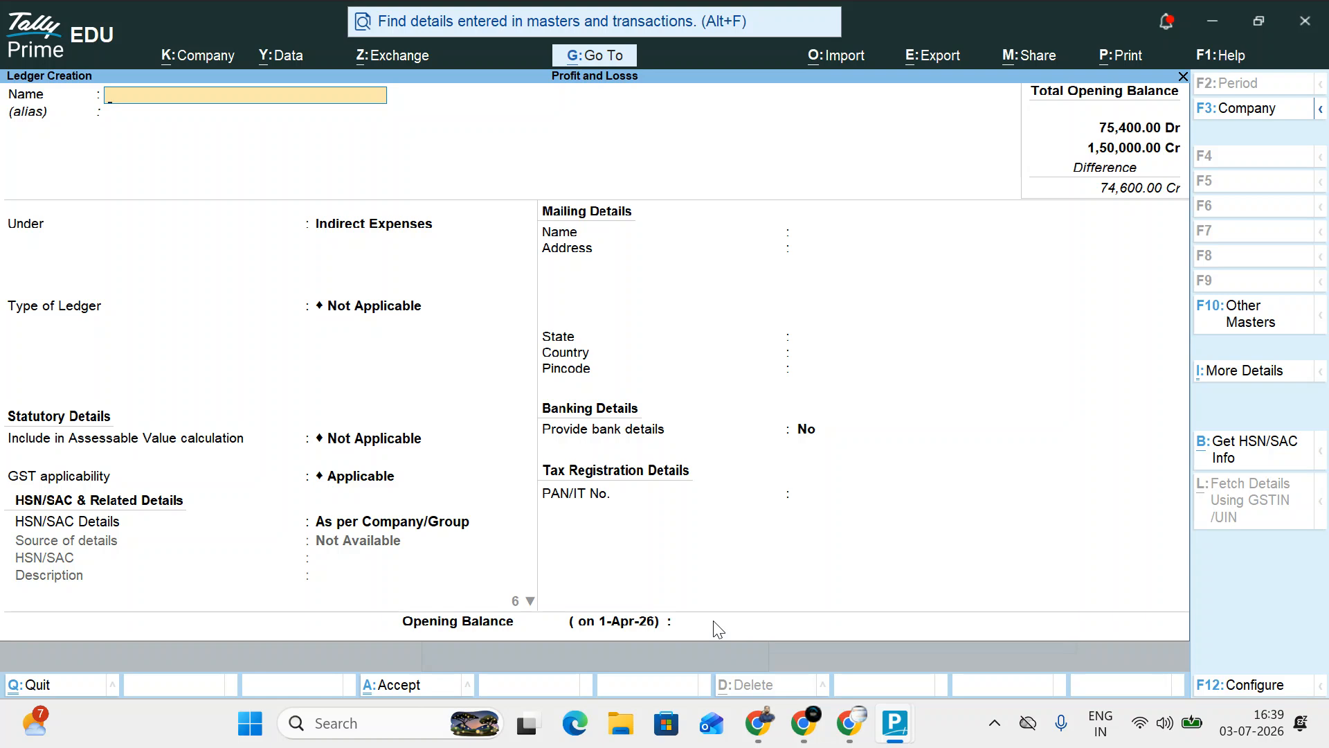
- Create a ledger named Rent and keep it under the Indirect Expenses group
text(Rent)
key(Return)
key(Return)
key(Return)
- Keep the Rent ledger's default statutory and bank details, enter an opening balance of 500 Dr, and save it
key(Return)
key(Return)
key(Return)
key(Return)
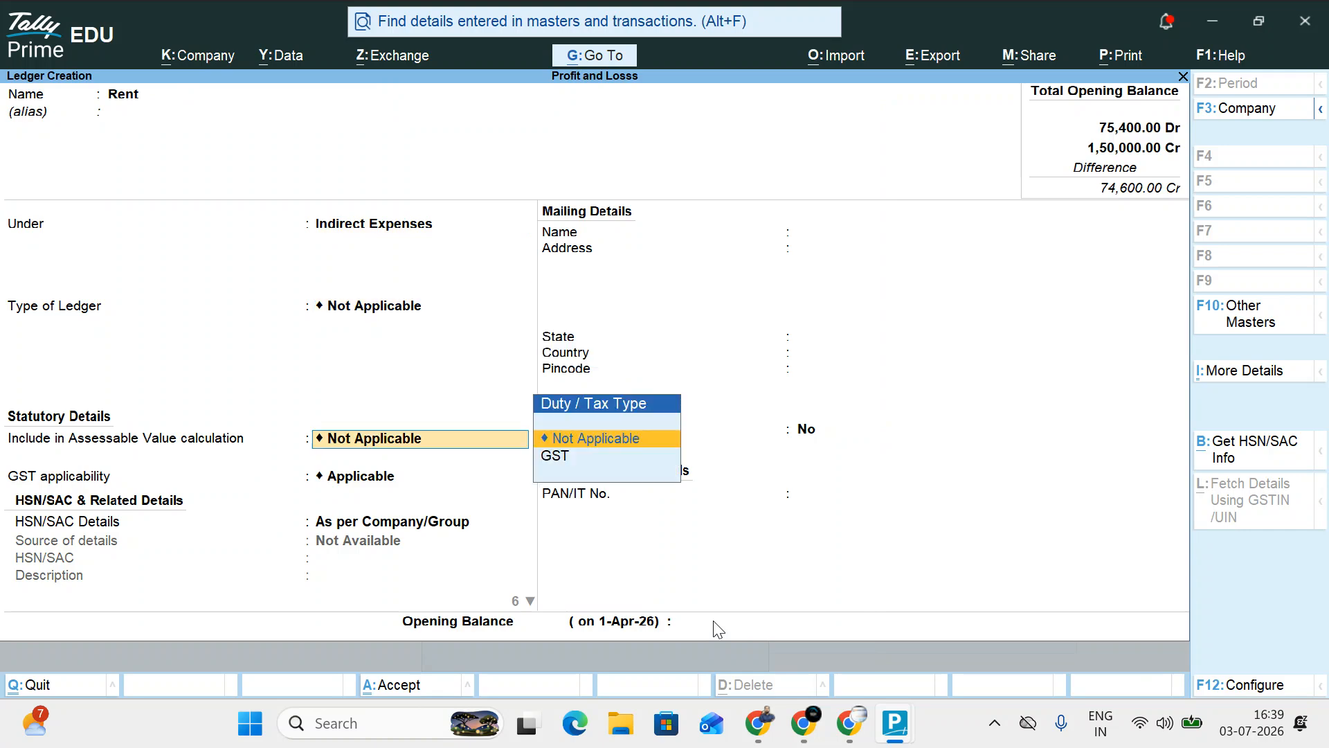
key(Return)
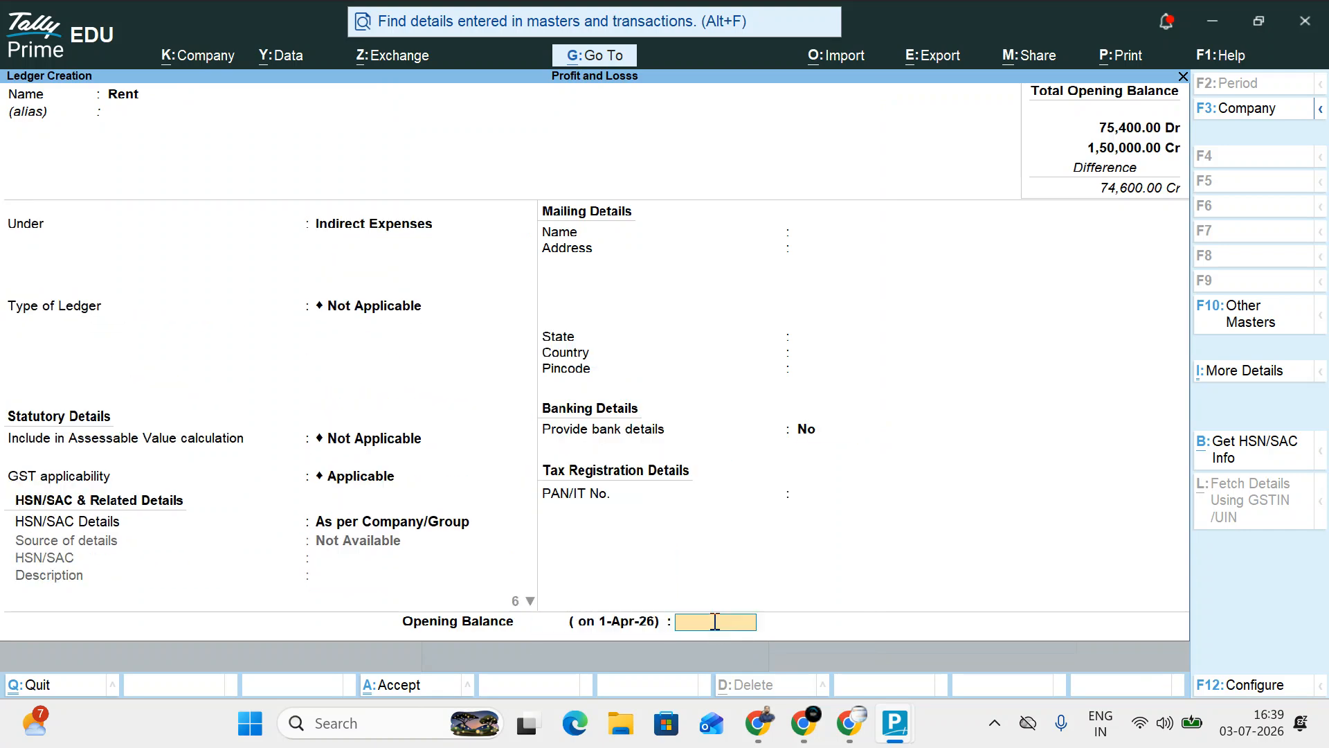
text(500)
key(Return)
key(Return)
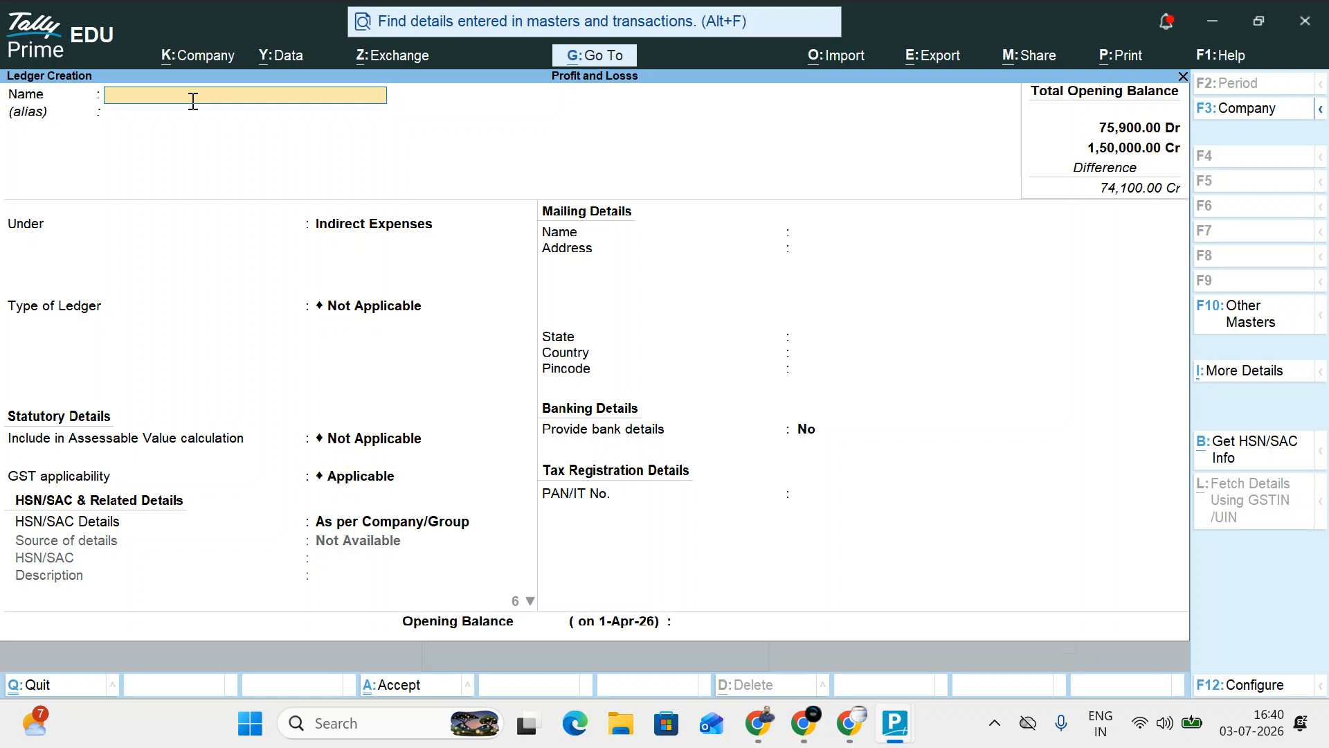
- Create a ledger named Chairty and keep it under the Indirect Expenses group
text(Chairty)
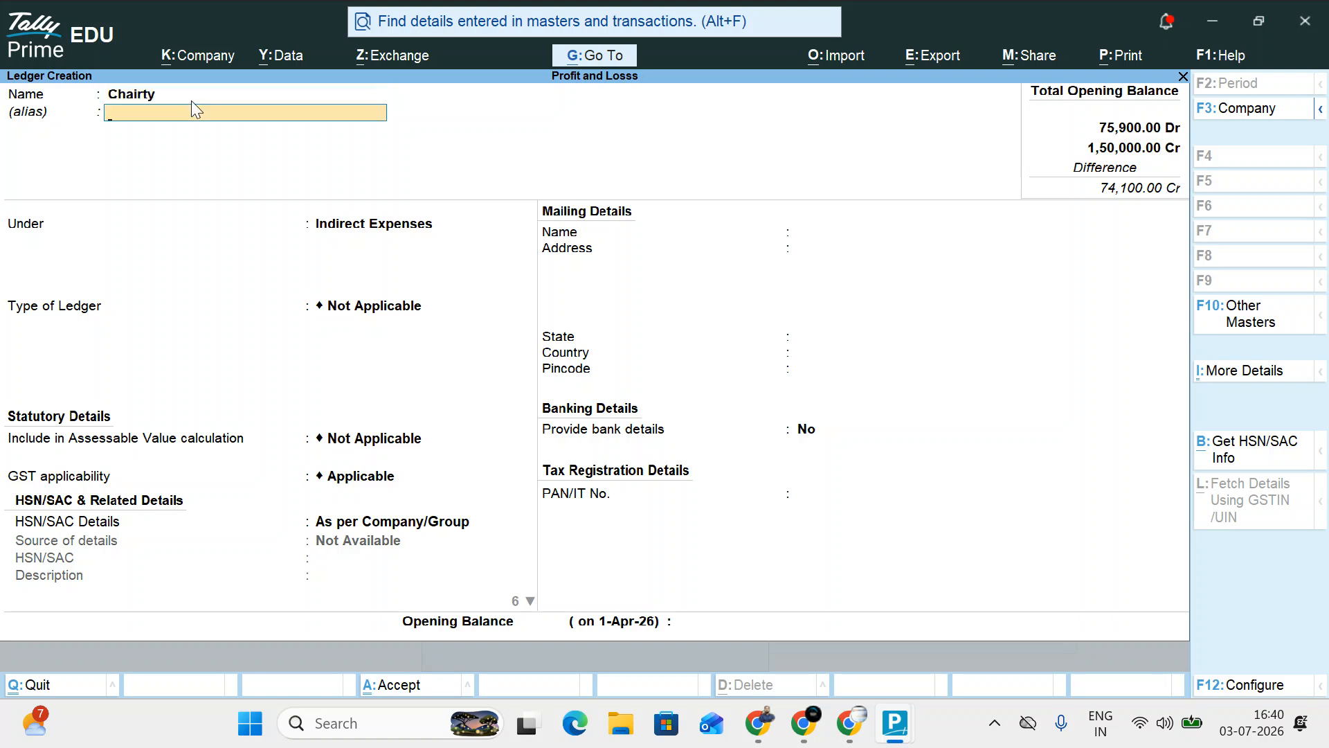
key(Return)
key(Return)
key(Return)
- Keep the Chairty ledger's default GST and bank details, enter an opening balance of 400 Dr, and save it
key(Return)
key(Return)
key(Return)
key(Return)
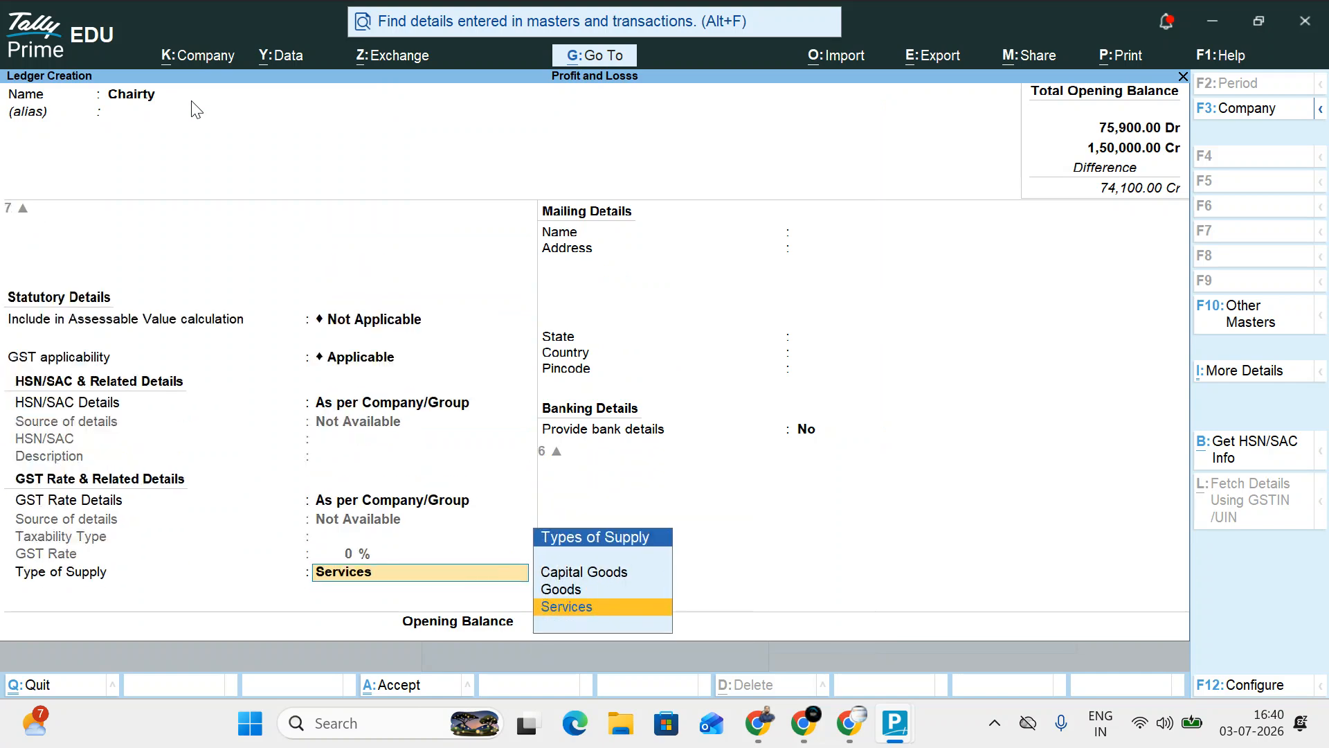
key(Return)
text(400)
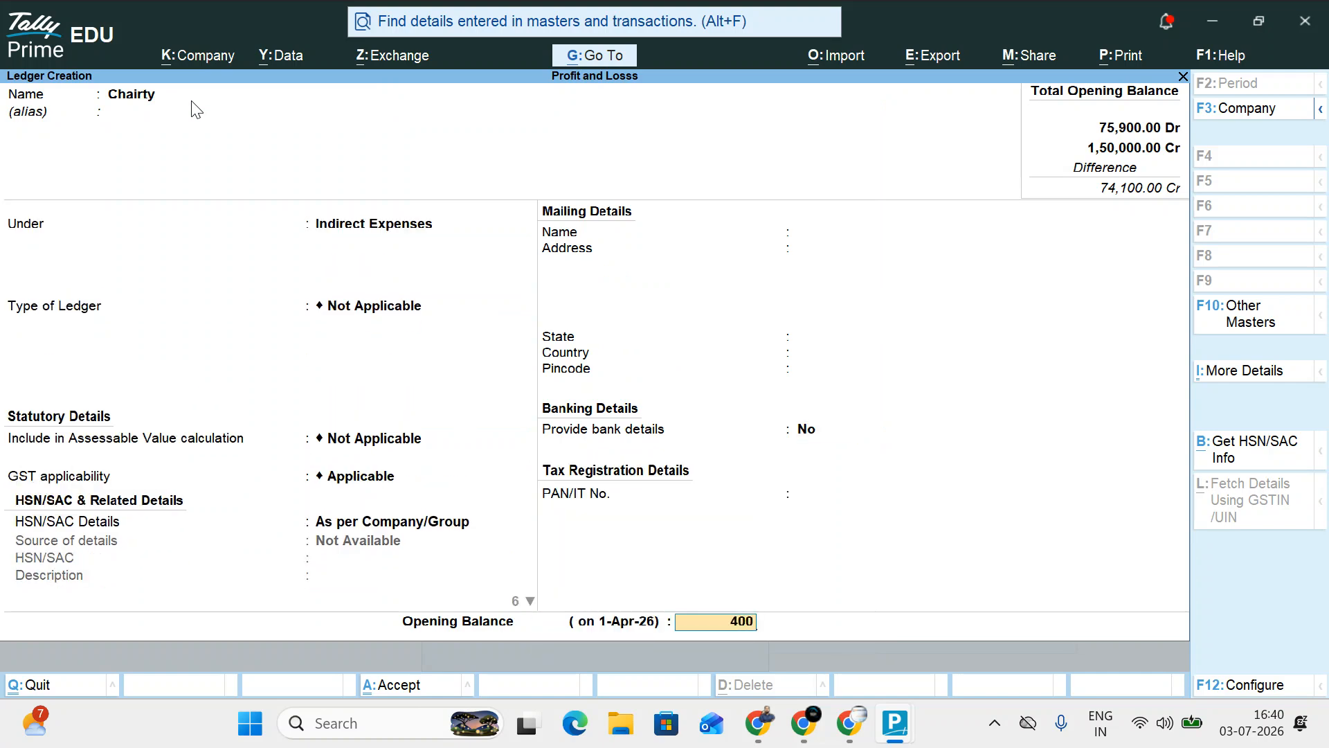
key(Return)
key(Return)
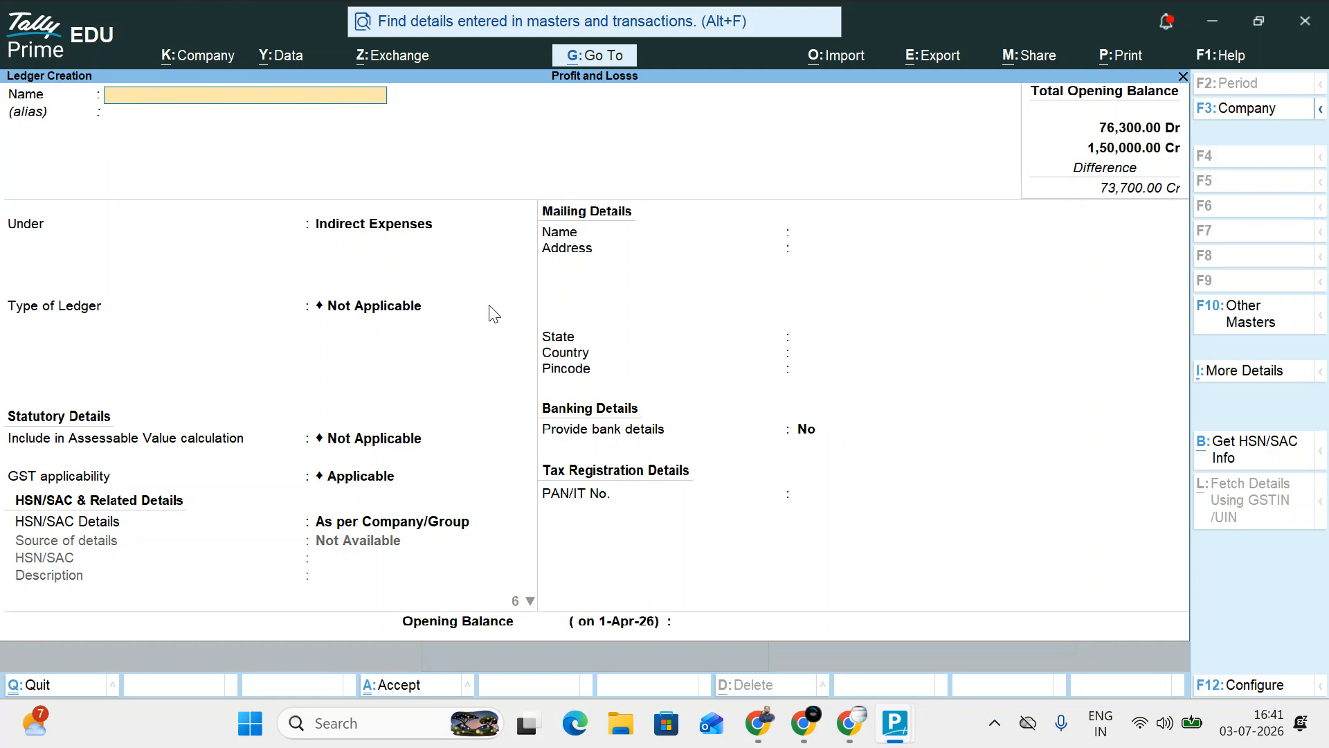
- Create a ledger named Advertsement and place it under the Indirect Expenses group
text(Advertsement)
key(Return)
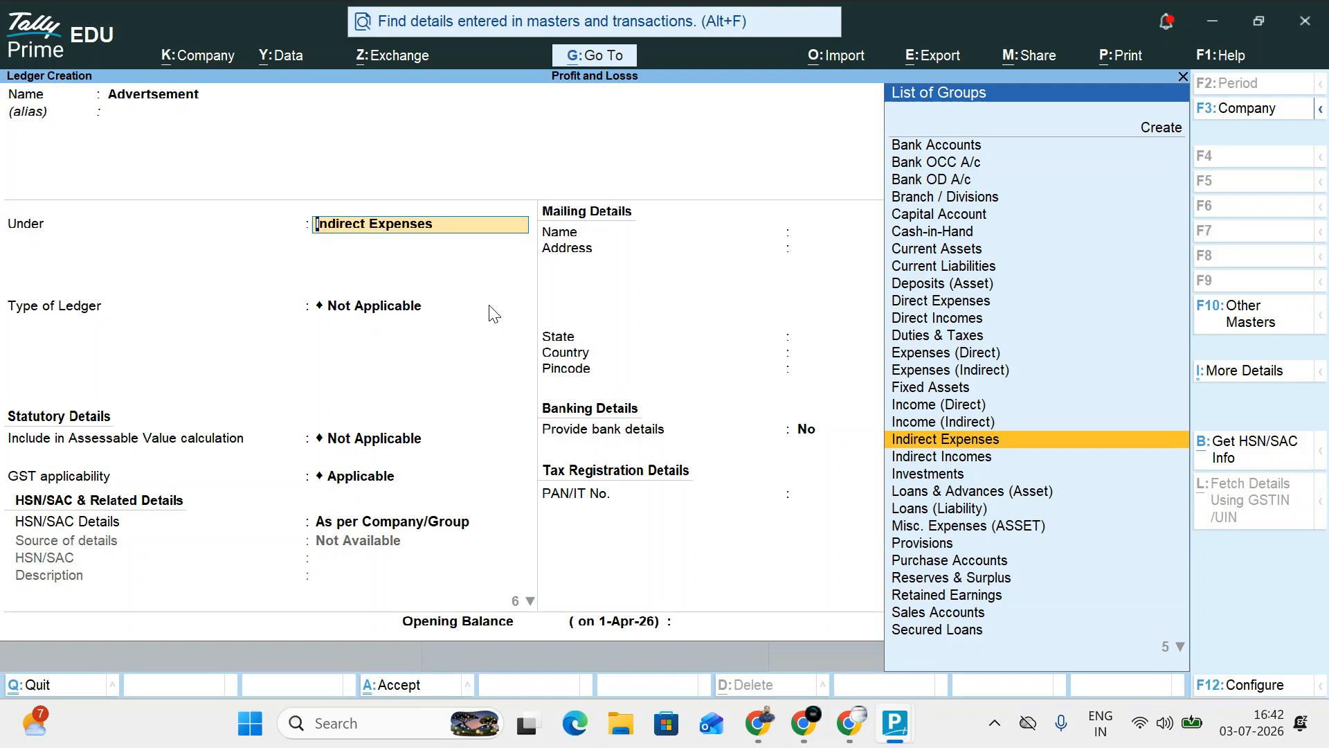
text(I)
key(Down)
key(Down)
key(Return)
- Keep the Advertsement ledger's default GST and bank details, enter an opening balance of 500 Dr, and save it
key(Return)
key(Return)
key(Return)
key(Return)
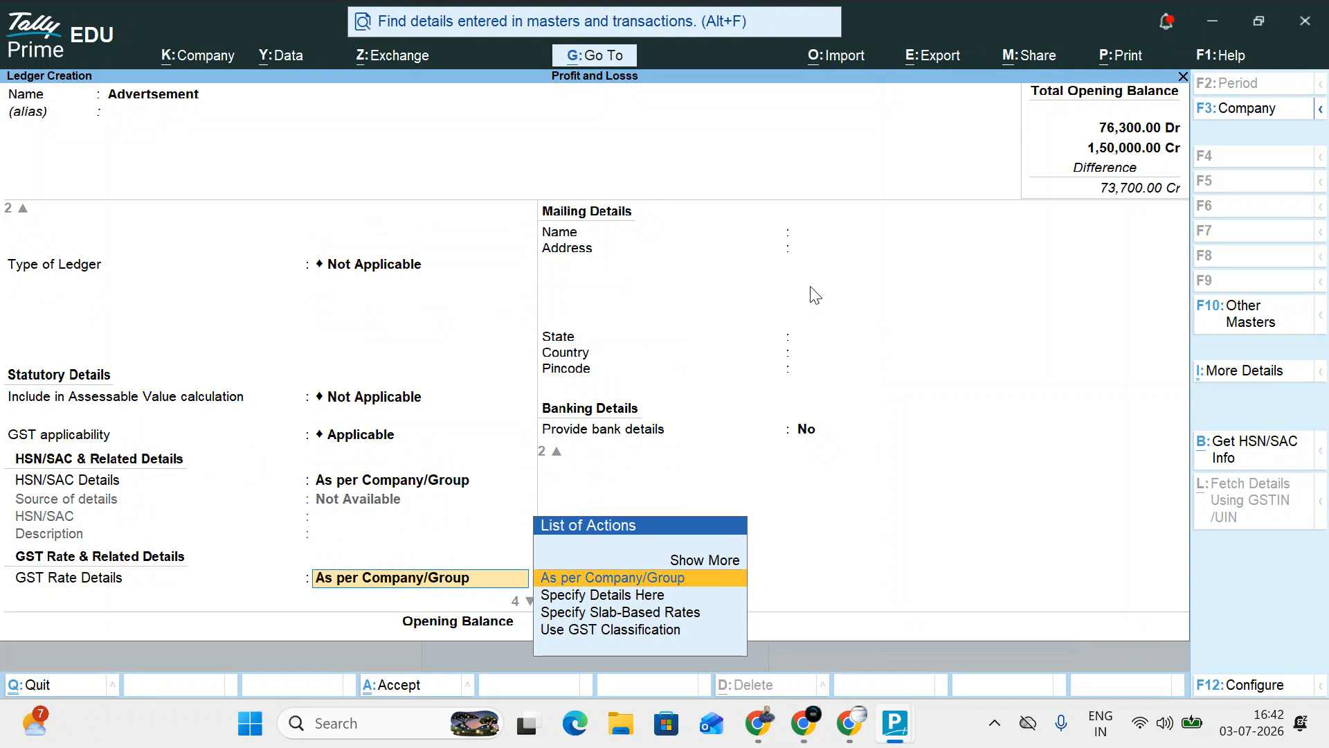
key(Return)
key(Return)
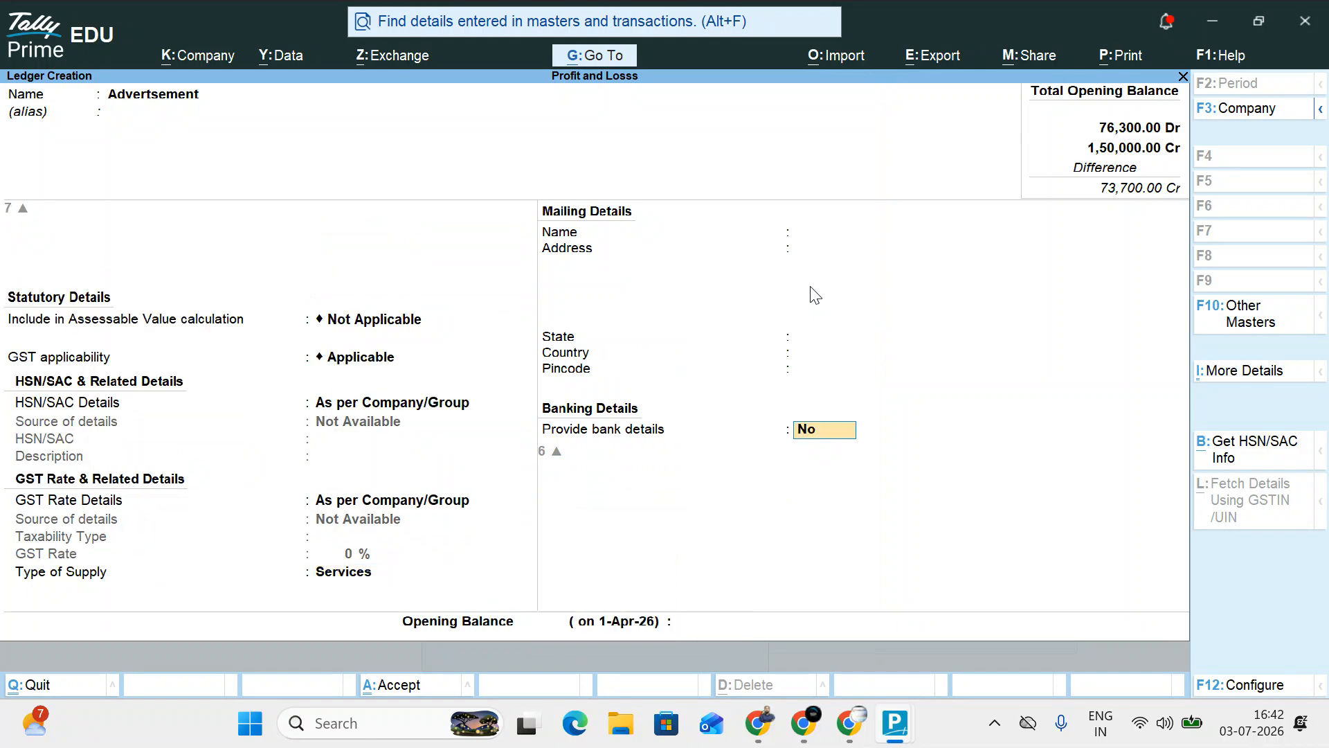
key(Return)
text(500)
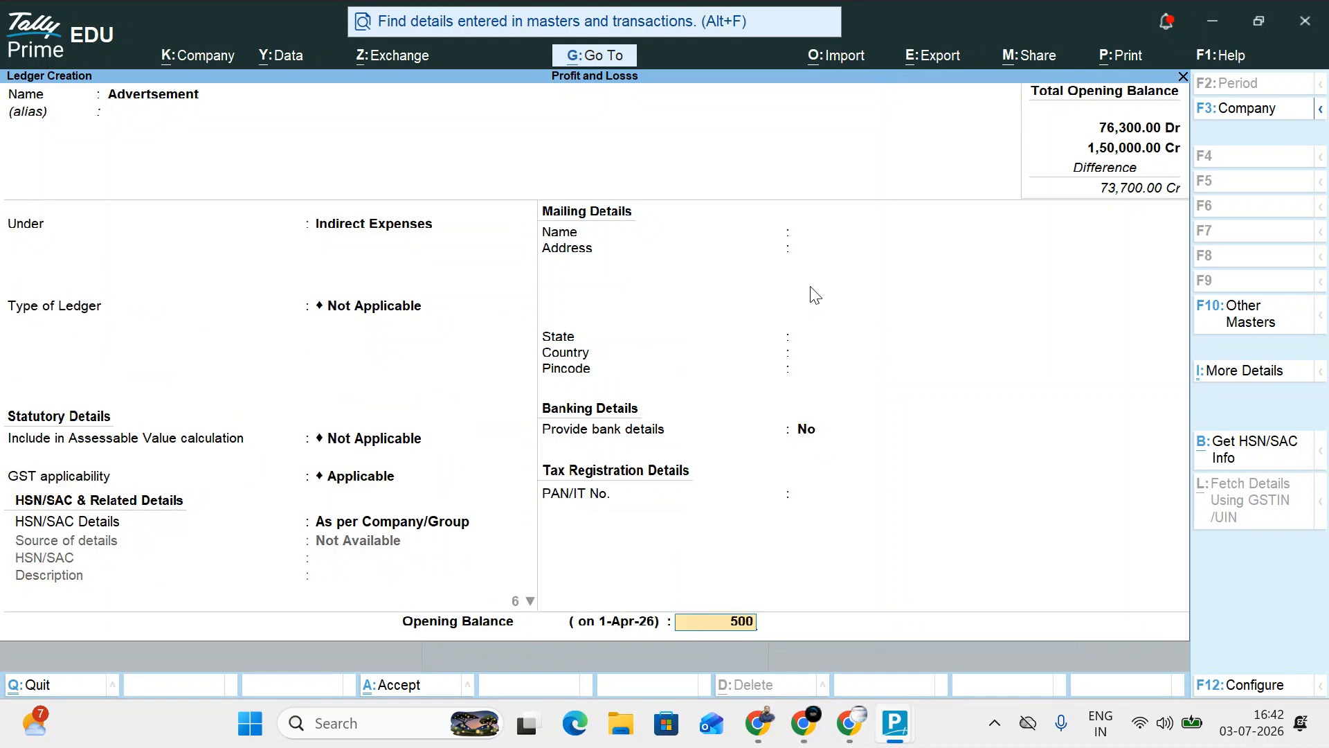
key(Return)
key(Return)
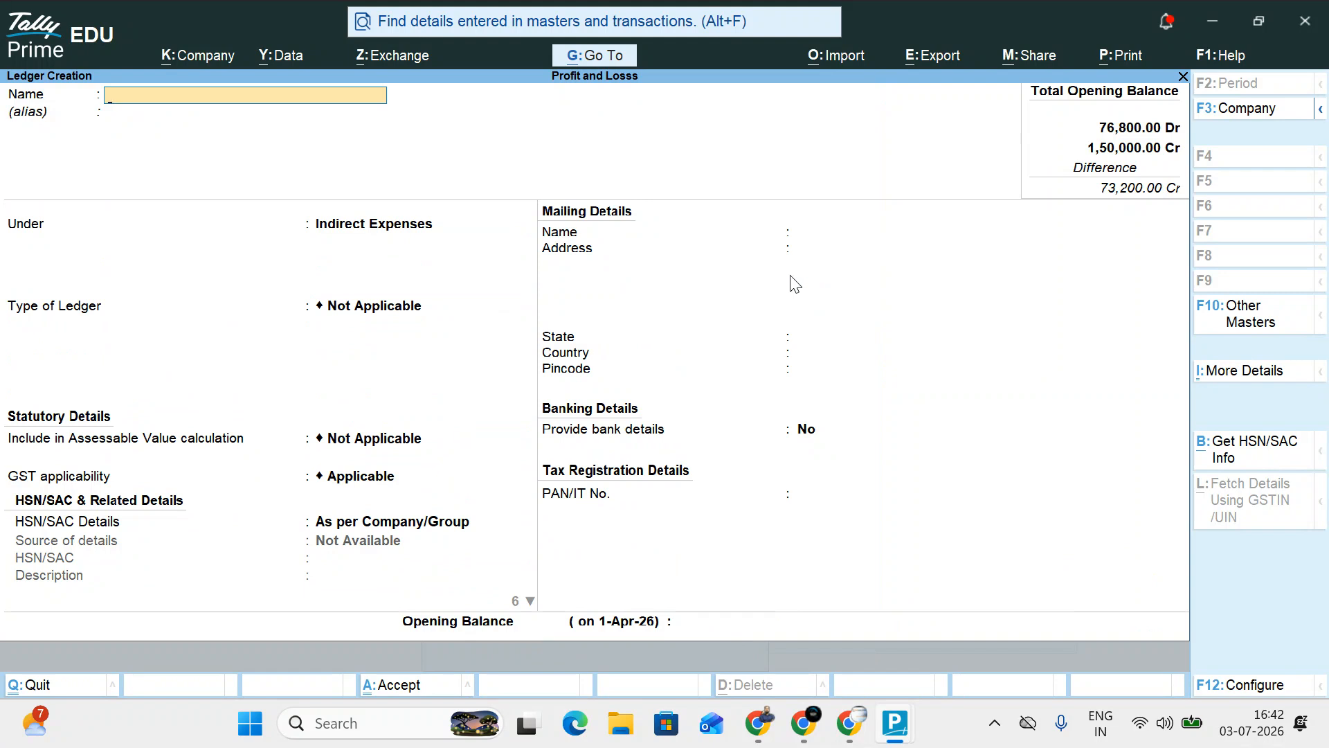
- Open the Profit & Loss A/c report from the common reports
click(592, 59)
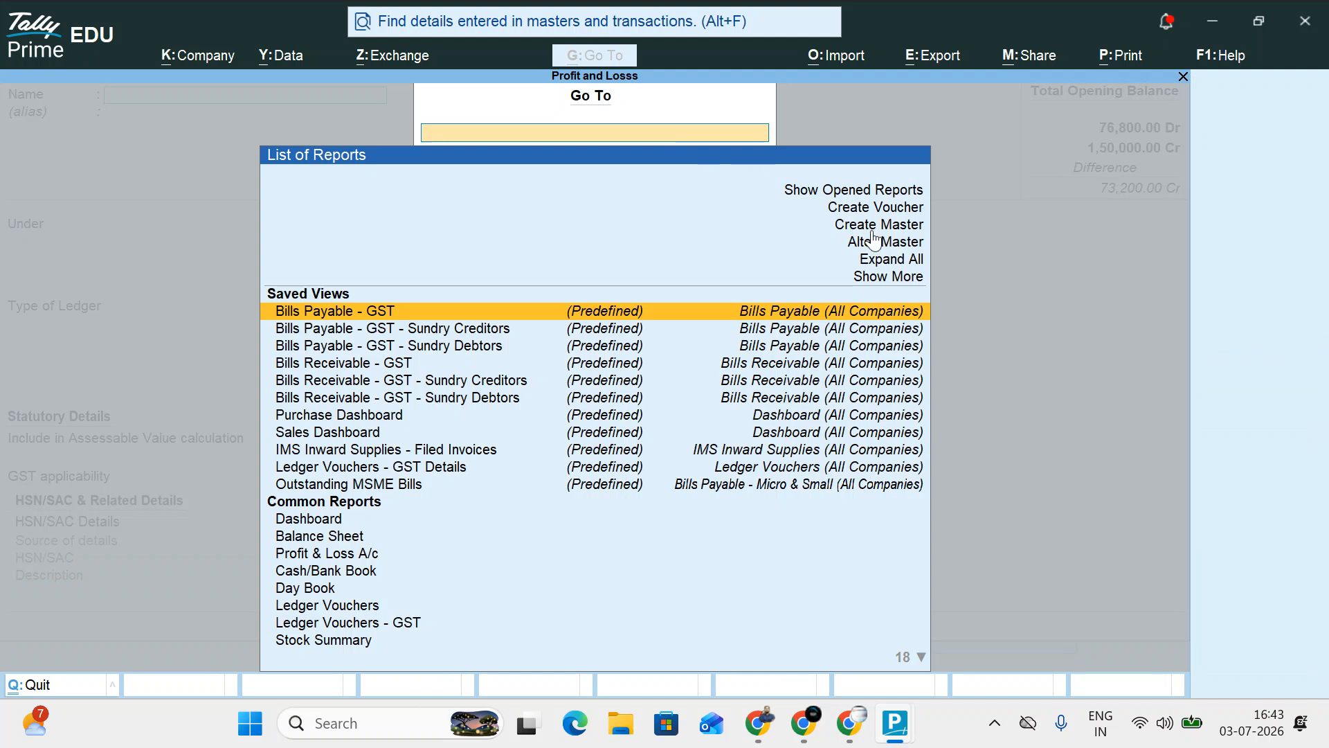
key(Down)
key(Down)
key(Down)
key(Down)
key(Down)
key(Down)
key(Down)
key(Down)
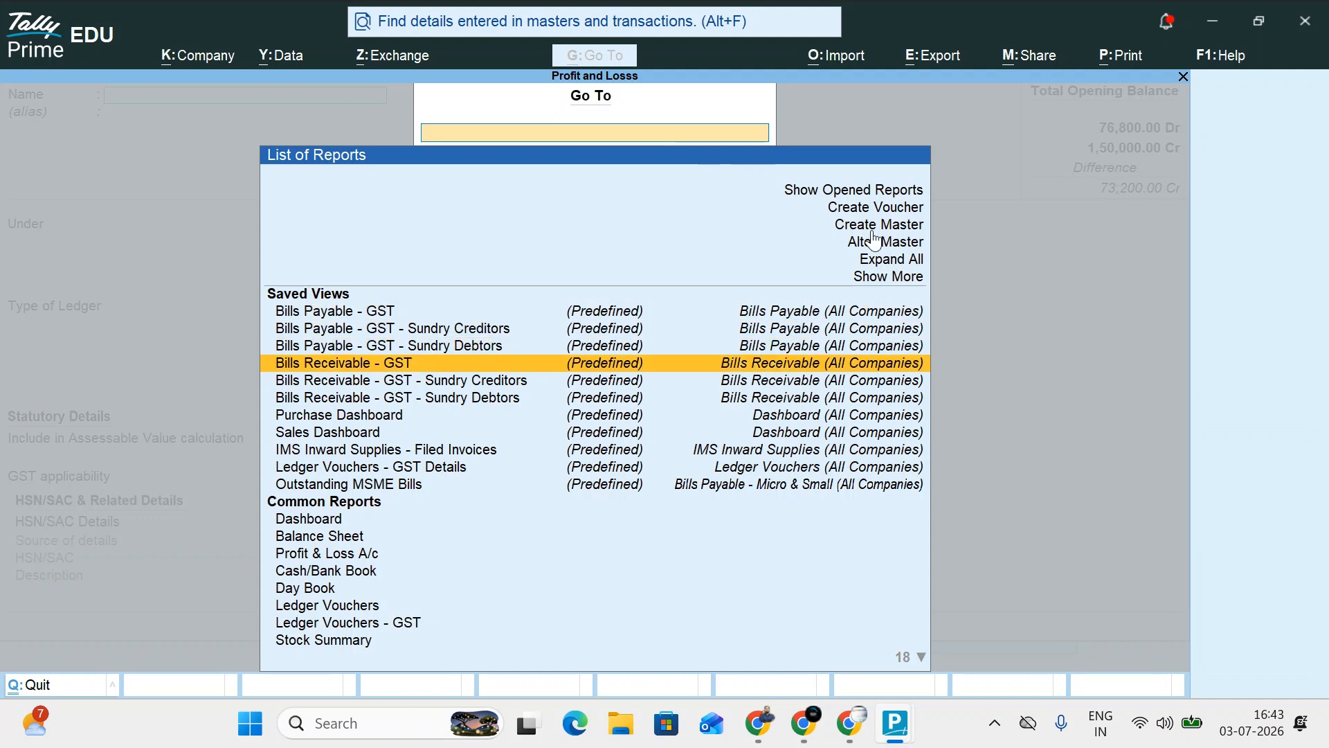
key(Down)
key(Down)
key(Down)
key(Down)
key(Down)
key(Down)
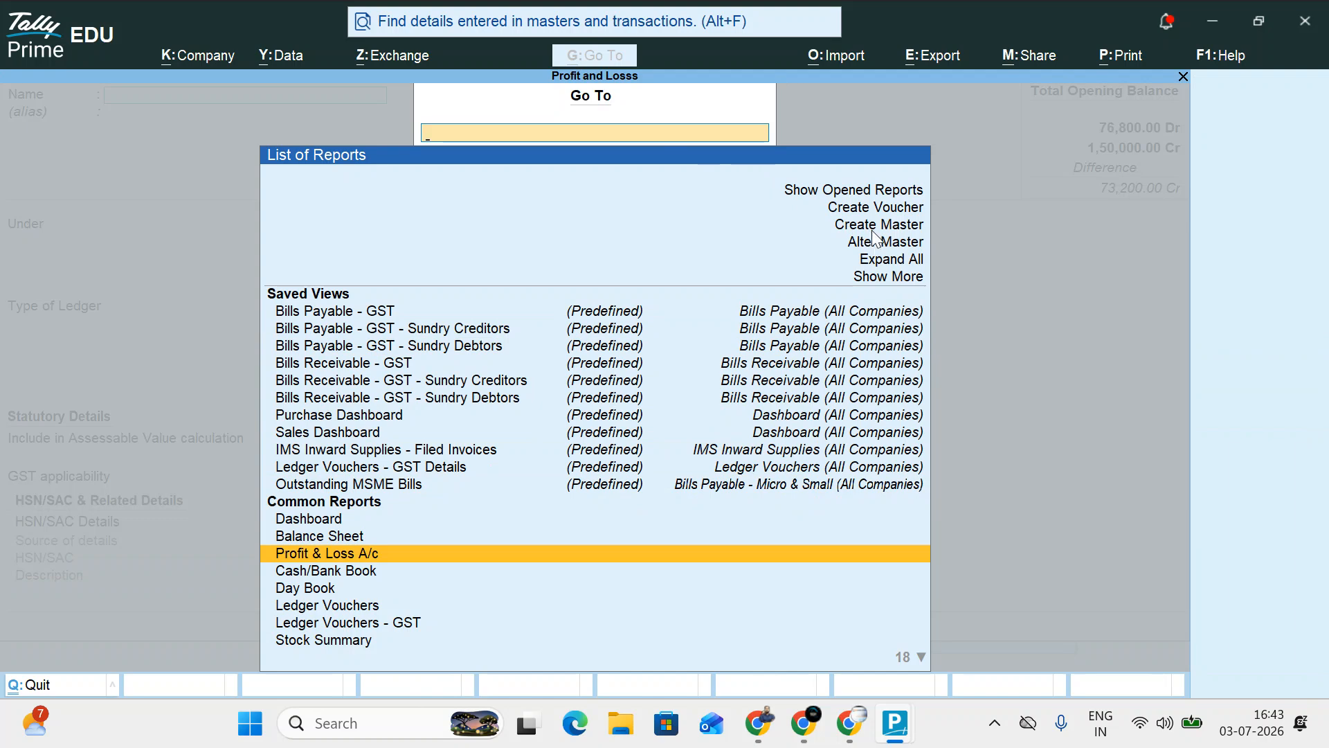
key(Return)
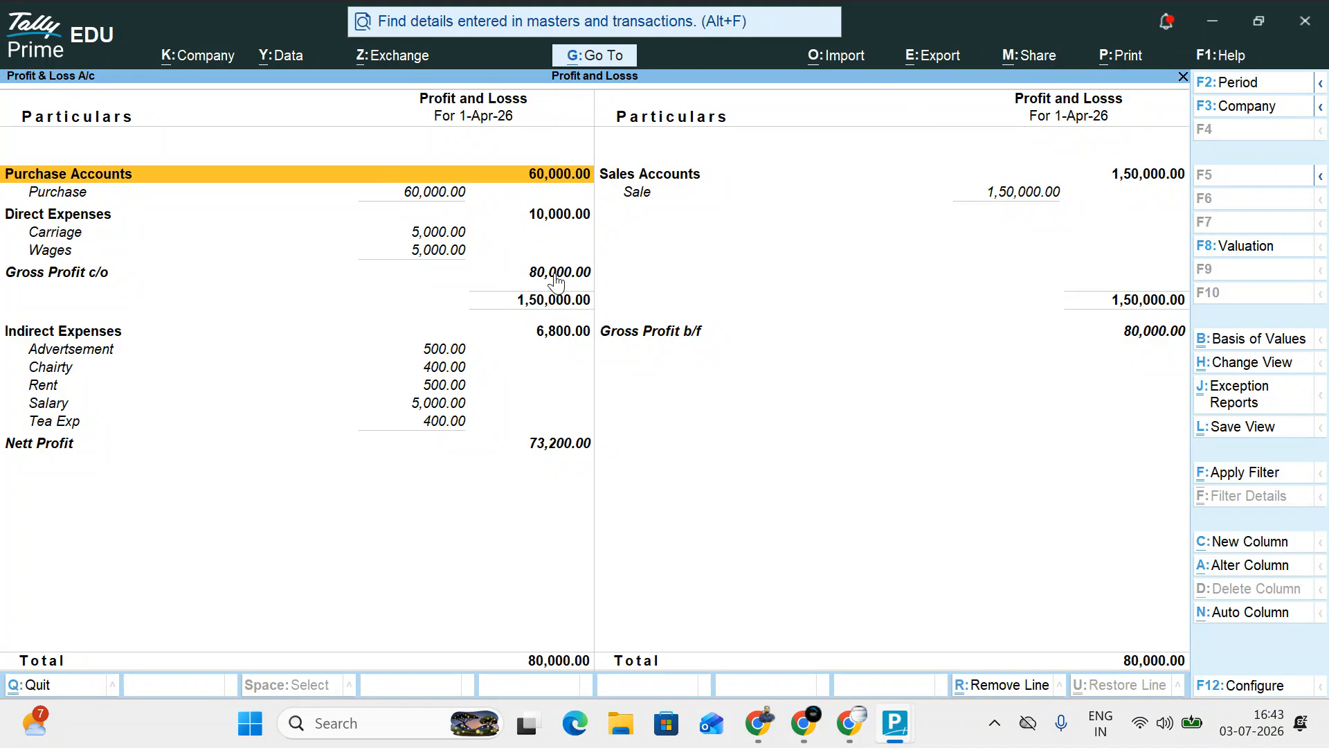
key(ctrl+n)
text(1500000)
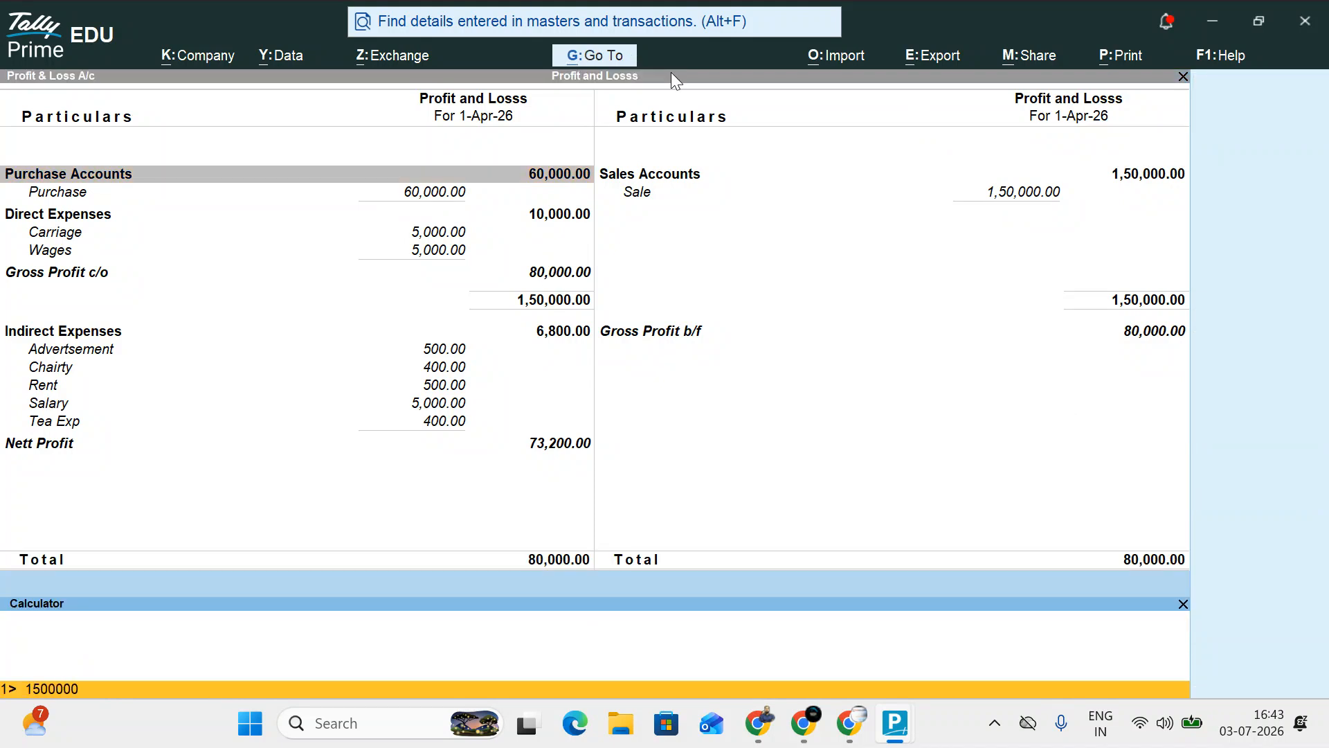
key(BackSpace)
text(-60000-10000)
key(Return)
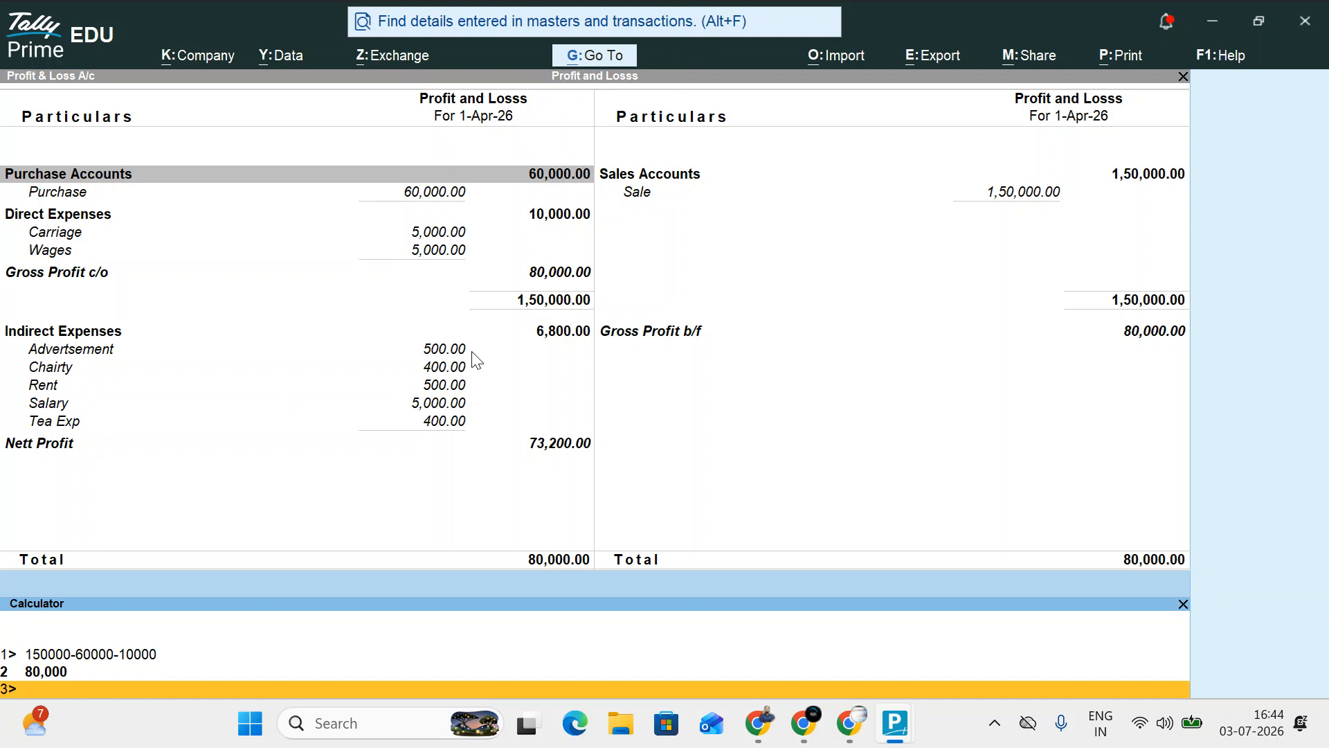
- Verify the nett profit in the built-in calculator by computing 80000-6800
text(8)
text(00)
text(-6800)
key(Return)
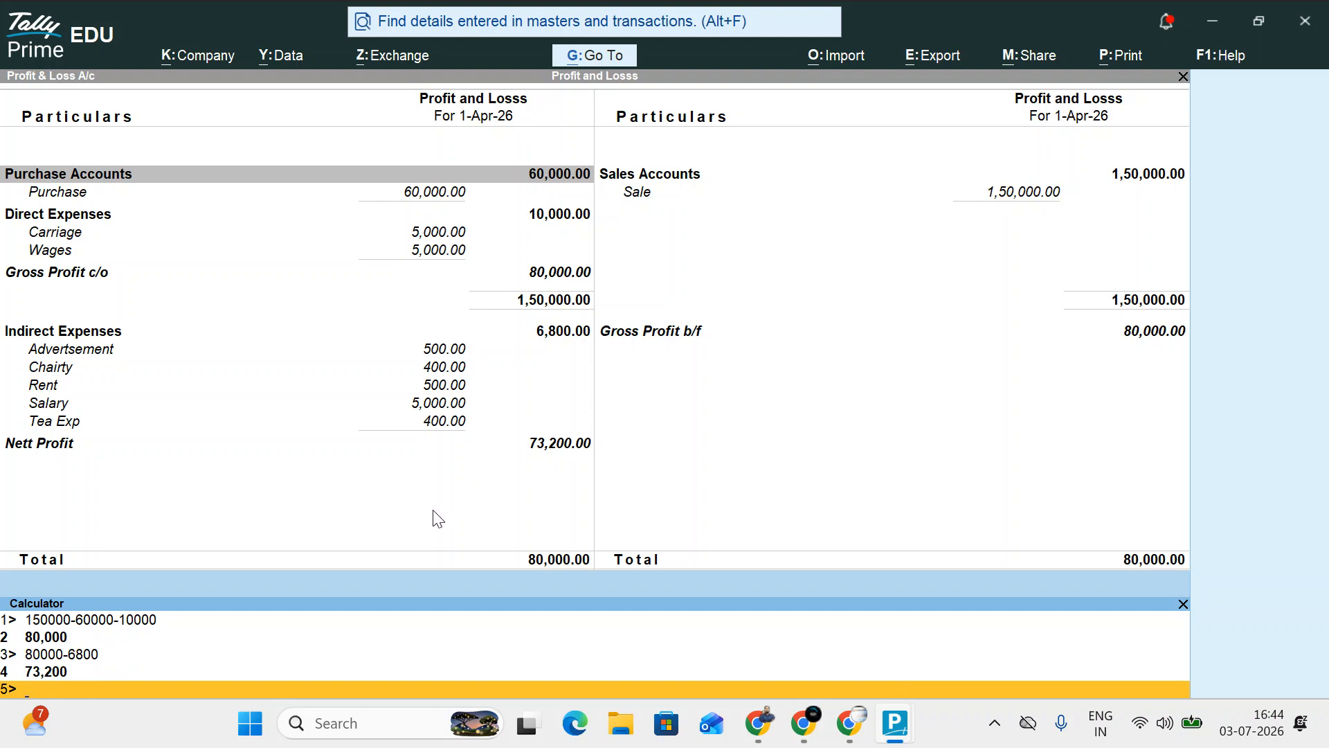
- Launch Notepad, maximize its window, and switch to the open Chrome window showing WhatsApp
key(super+r)
text(notepad)
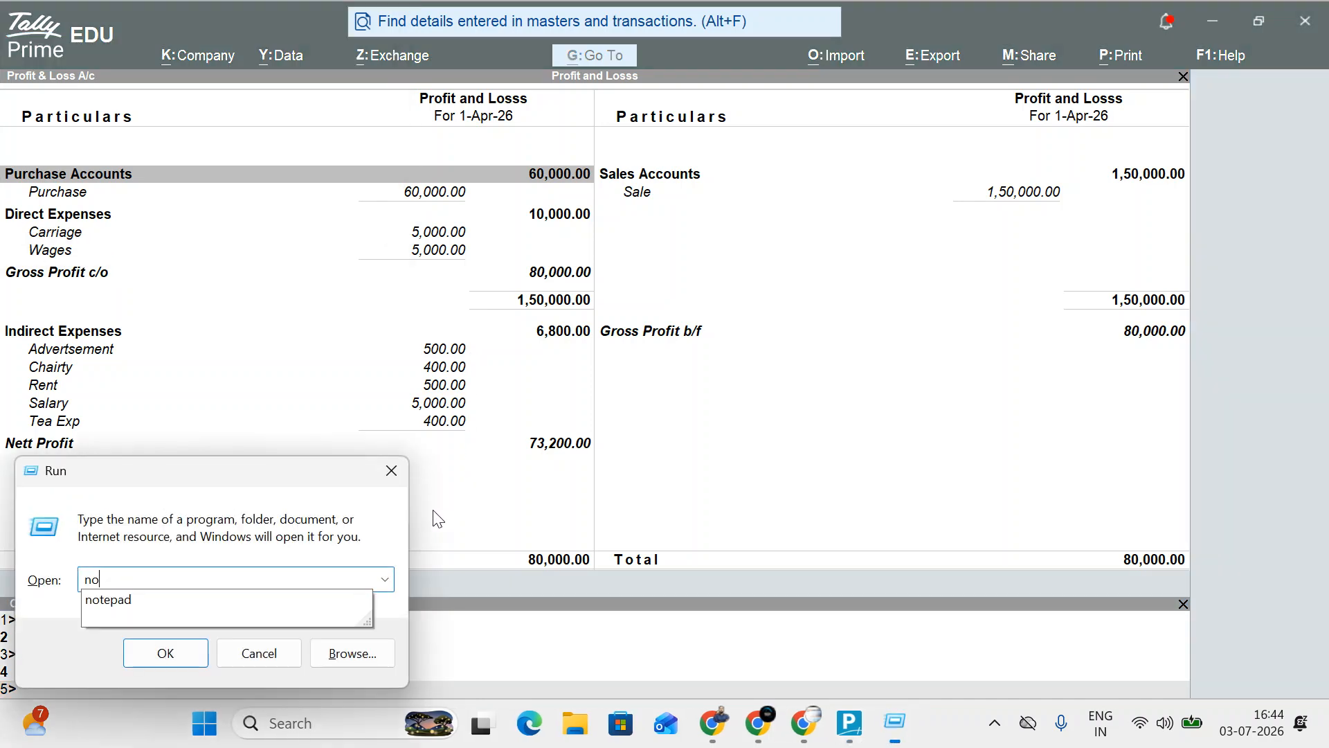
key(Return)
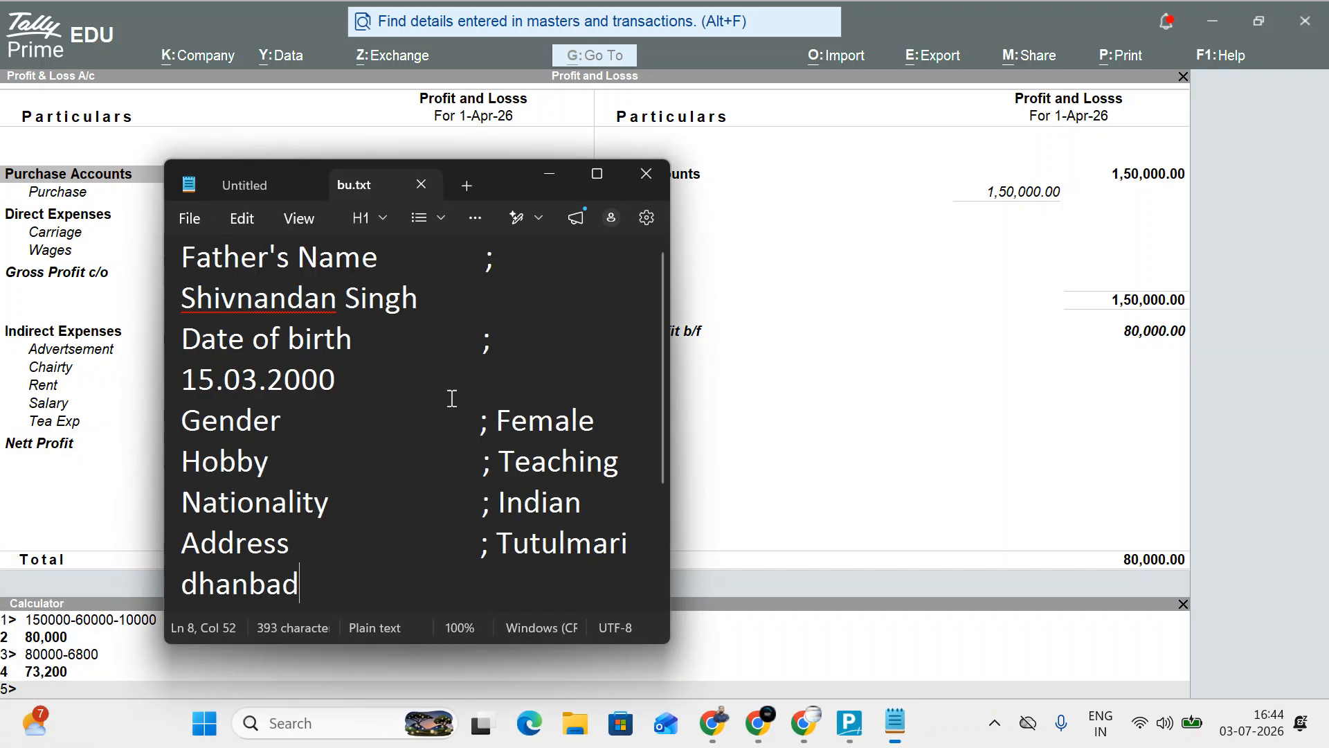
click(597, 174)
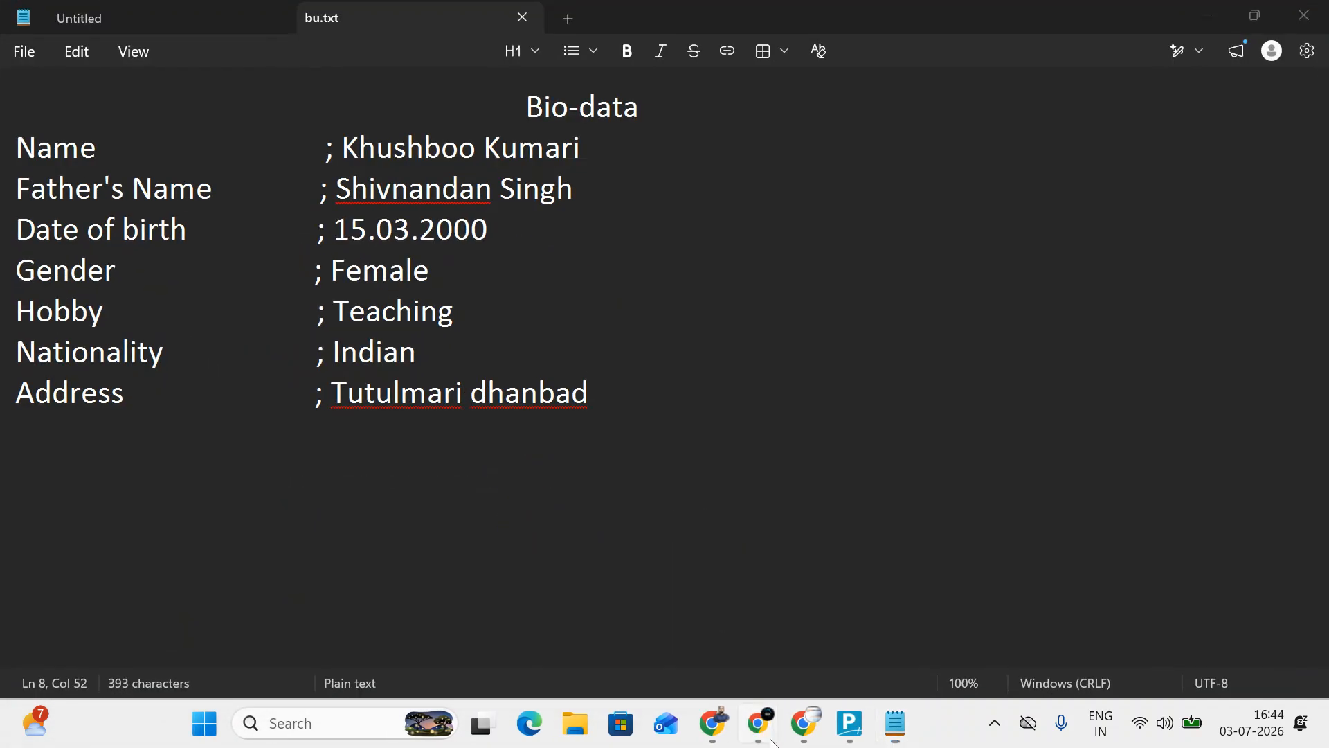
mouse_move(758, 722)
click(640, 609)
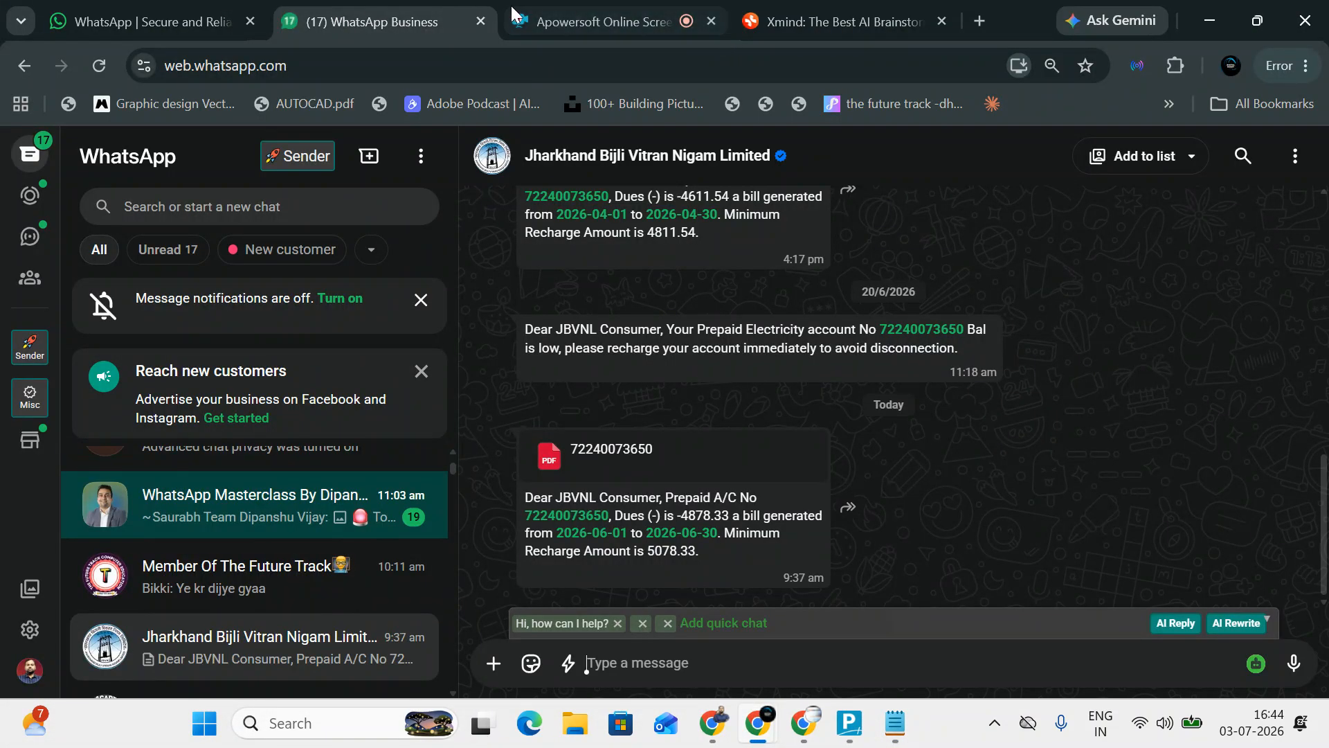